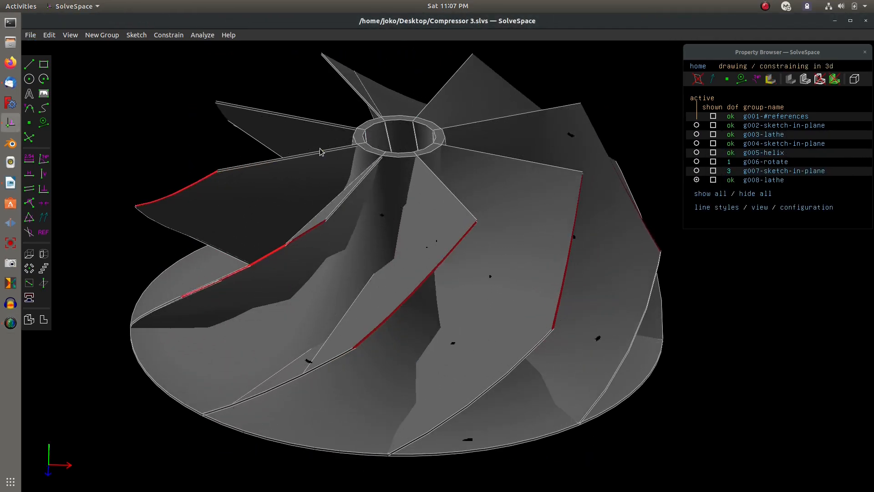
Examine the compressor wheel and the intersected lettering logo from several angles.
{"action": "middle_click_drag", "start_coordinate": [408, 138], "coordinate": [430, 171]}
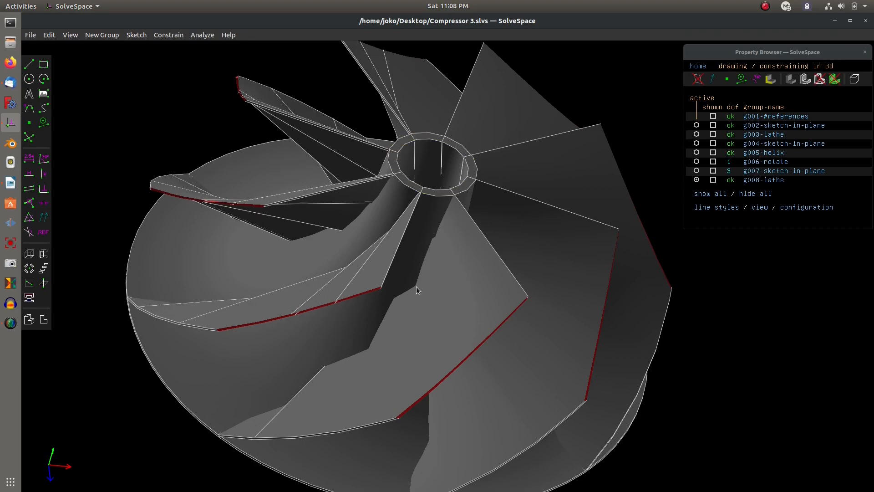
{"action": "middle_click_drag", "start_coordinate": [434, 190], "coordinate": [392, 153]}
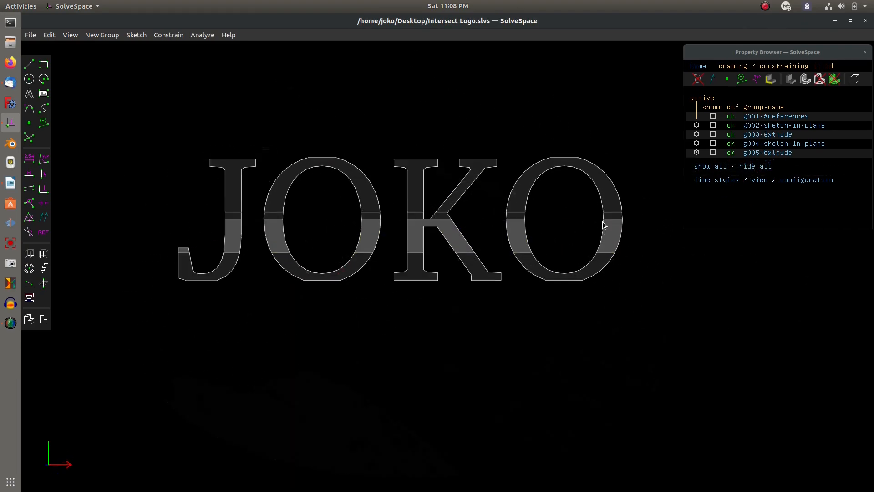
{"action": "scroll", "coordinate": [434, 191], "scroll_direction": "up", "scroll_amount": 1}
{"action": "middle_click_drag", "start_coordinate": [253, 187], "coordinate": [390, 183]}
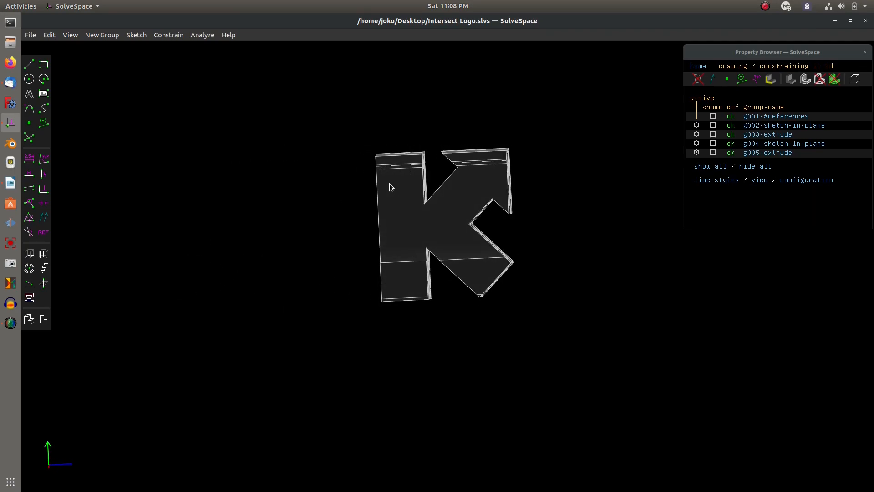
{"action": "middle_click_drag", "start_coordinate": [390, 215], "coordinate": [394, 276]}
{"action": "key", "text": "F2"}
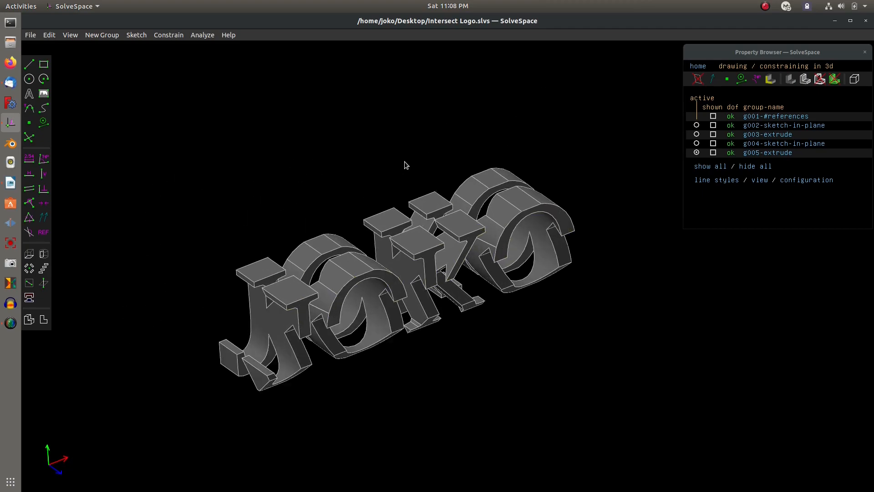
{"action": "middle_click_drag", "start_coordinate": [353, 242], "coordinate": [383, 282]}
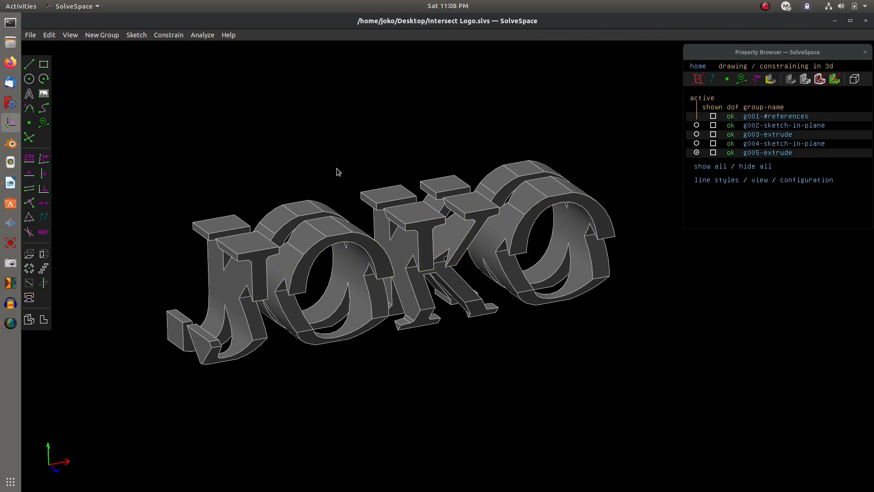
{"action": "scroll", "coordinate": [337, 168], "scroll_direction": "down", "scroll_amount": 1}
{"action": "middle_click_drag", "start_coordinate": [327, 231], "coordinate": [401, 227]}
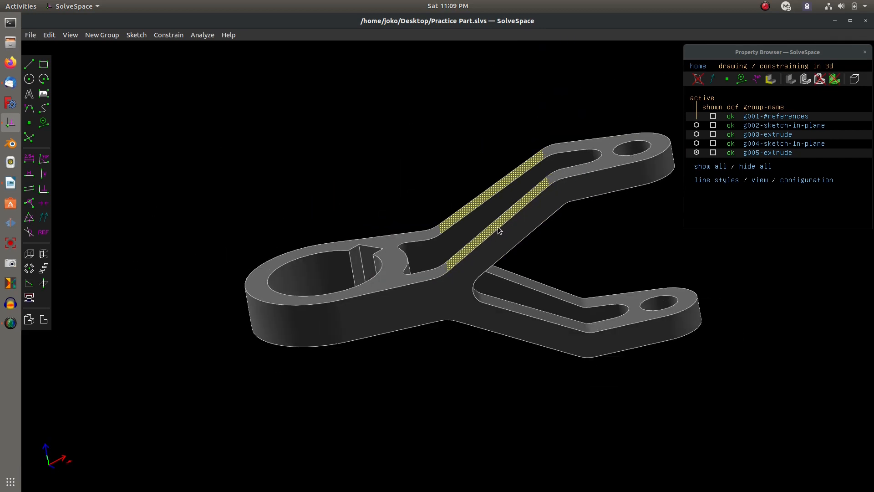
Examine the practice part, and switch to FreeCAD to view the filleted swing arm beside its reference drawing.
{"action": "middle_click_drag", "start_coordinate": [498, 226], "coordinate": [535, 265]}
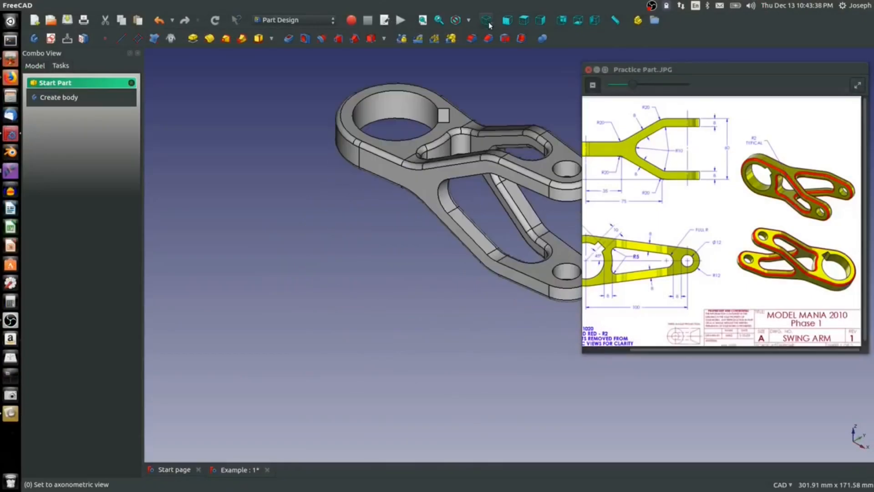
{"action": "scroll", "coordinate": [501, 244], "scroll_direction": "up", "scroll_amount": 5}
{"action": "scroll", "coordinate": [501, 244], "scroll_direction": "down", "scroll_amount": 5}
{"action": "scroll", "coordinate": [639, 191], "scroll_direction": "up", "scroll_amount": 1}
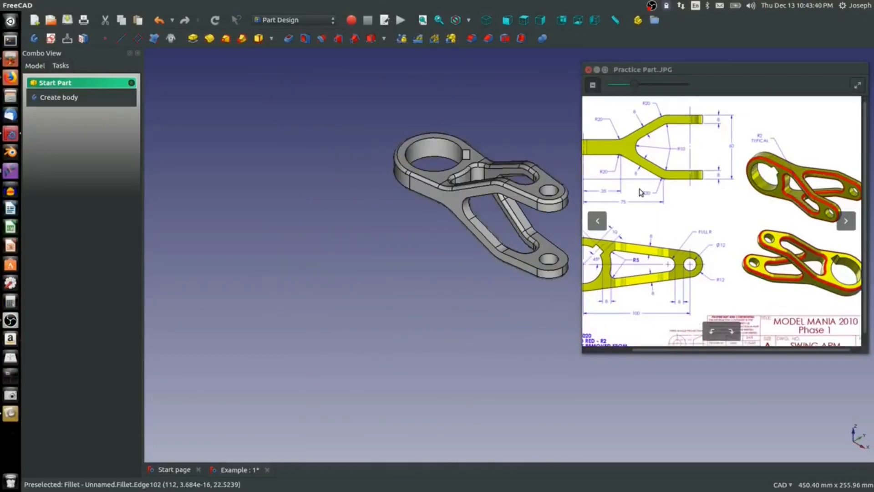
{"action": "scroll", "coordinate": [559, 163], "scroll_direction": "up", "scroll_amount": 3}
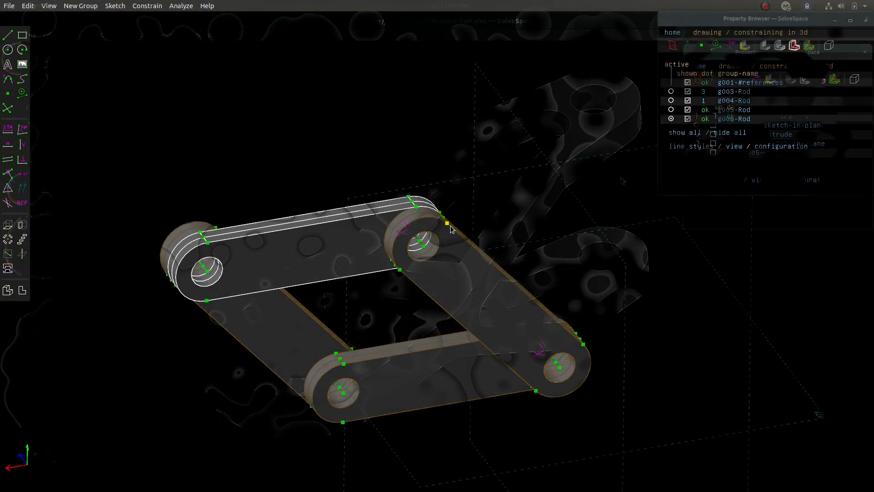
Swing the linkage assembly by moving a joint point on its upper rod, and start a new sketch without saving the changes.
{"action": "left_click_drag", "start_coordinate": [448, 224], "coordinate": [658, 210]}
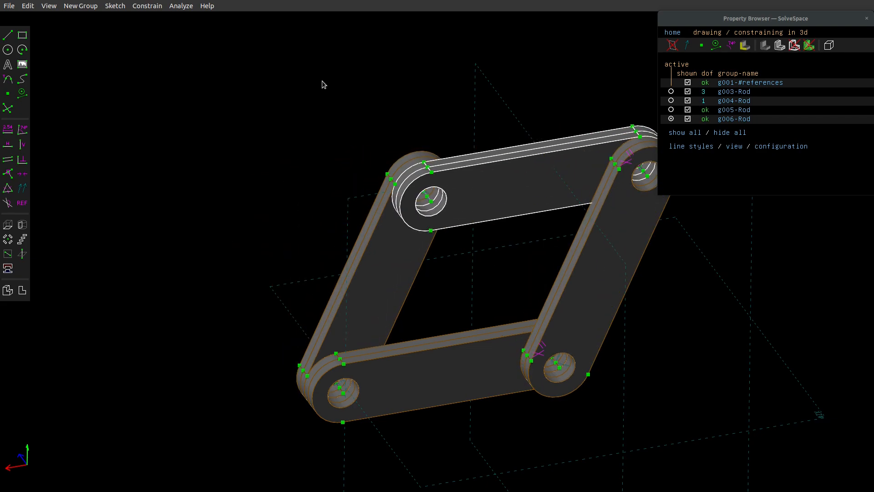
{"action": "left_click", "coordinate": [9, 7]}
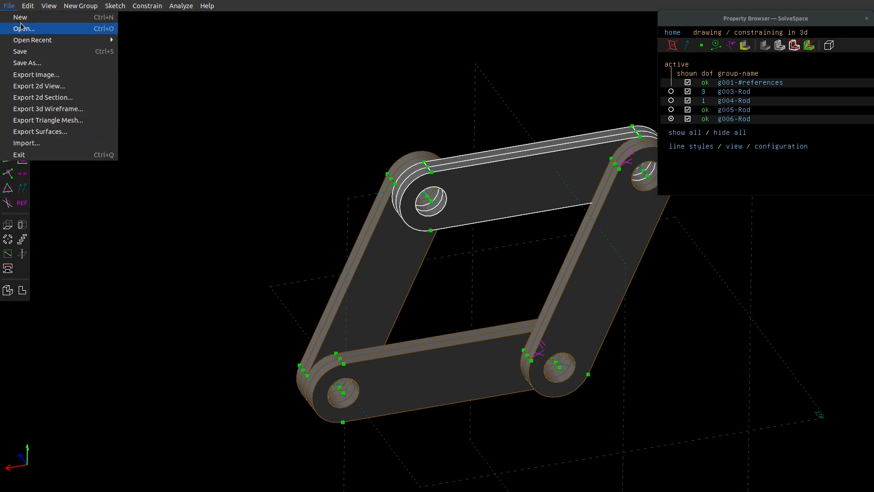
{"action": "left_click", "coordinate": [35, 27]}
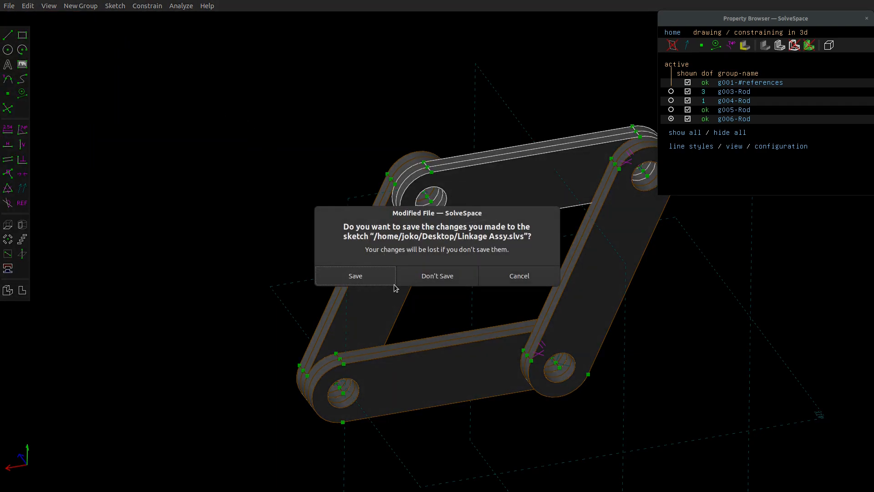
{"action": "left_click", "coordinate": [435, 275]}
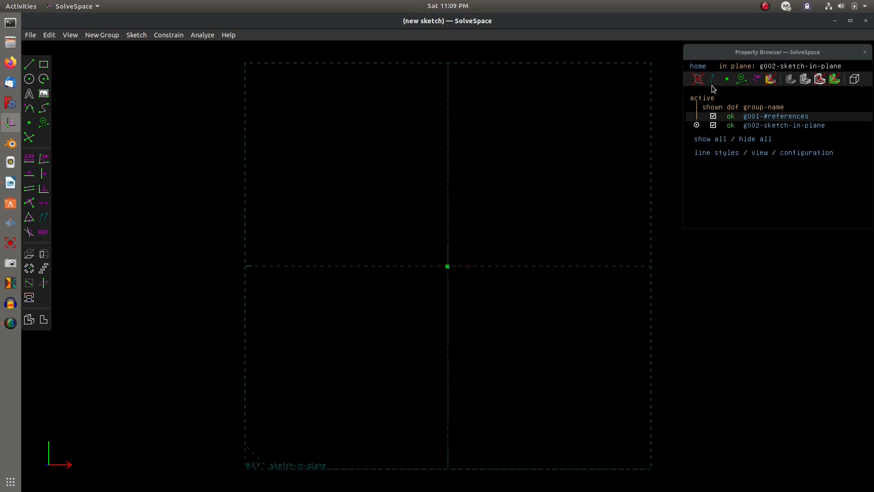
Move the Property Browser slightly inward and toggle the visibility of the g001-#references group off and on twice.
{"action": "left_click_drag", "start_coordinate": [788, 50], "coordinate": [770, 60]}
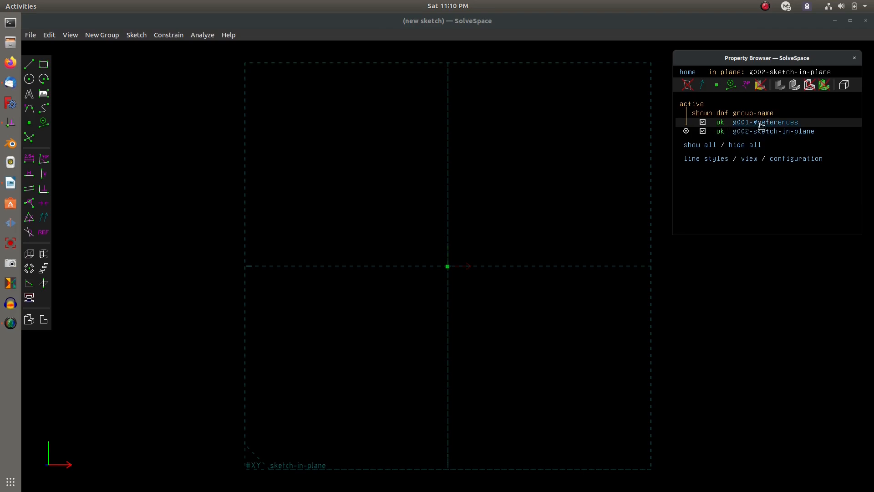
{"action": "middle_click_drag", "start_coordinate": [635, 123], "coordinate": [624, 136]}
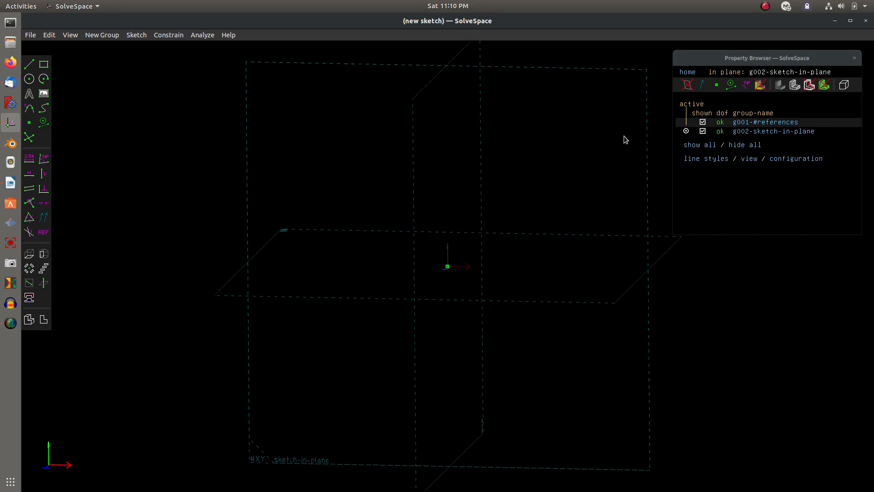
{"action": "left_click", "coordinate": [702, 123]}
{"action": "left_click", "coordinate": [701, 123]}
{"action": "left_click", "coordinate": [701, 123]}
{"action": "left_click", "coordinate": [701, 122]}
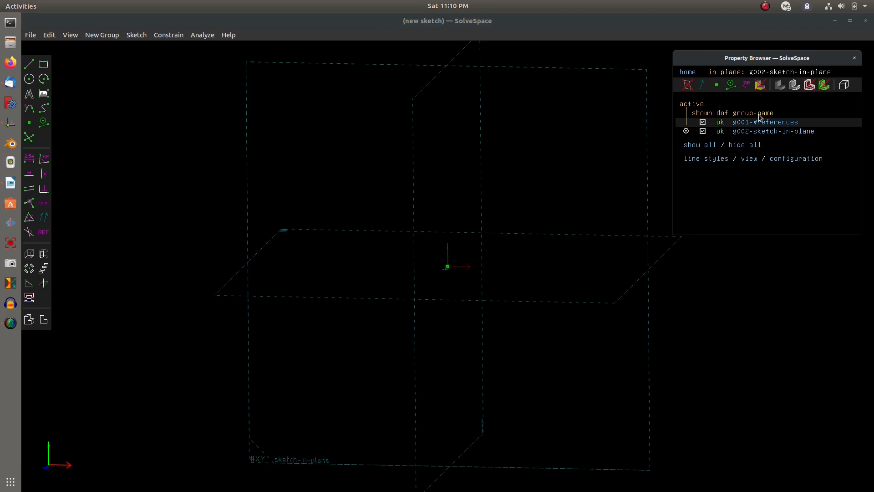
Review the options, requests and constraints of the g002-sketch-in-plane group and return to the group list.
{"action": "left_click", "coordinate": [762, 132]}
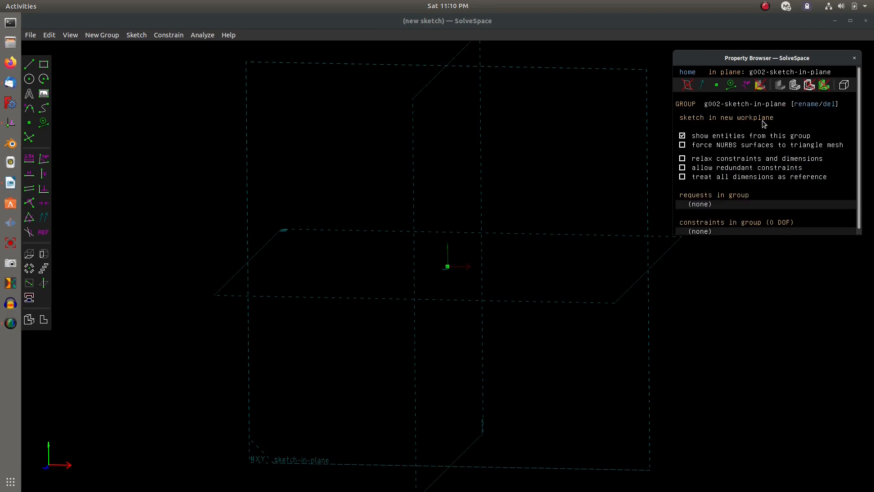
{"action": "scroll", "coordinate": [740, 148], "scroll_direction": "down", "scroll_amount": 1}
{"action": "scroll", "coordinate": [739, 149], "scroll_direction": "up", "scroll_amount": 1}
{"action": "left_click", "coordinate": [688, 73]}
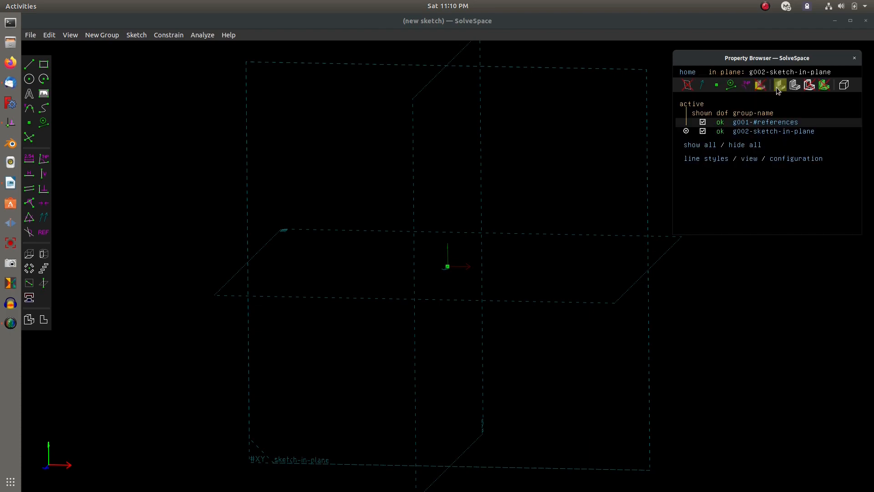
{"action": "left_click", "coordinate": [781, 132]}
{"action": "scroll", "coordinate": [724, 175], "scroll_direction": "down", "scroll_amount": 2}
{"action": "scroll", "coordinate": [724, 175], "scroll_direction": "up", "scroll_amount": 2}
{"action": "left_click", "coordinate": [685, 73]}
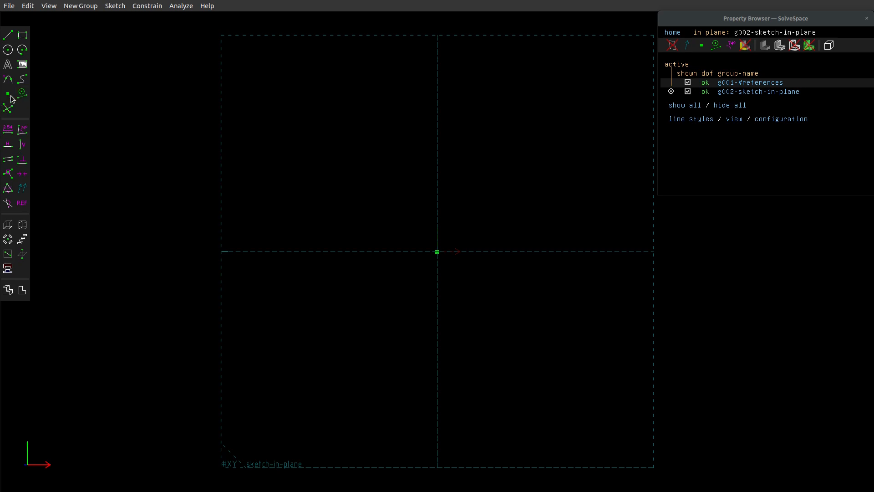
Sketch a chain of three connected line segments above the horizontal axis, with the third crossing the first.
{"action": "left_click", "coordinate": [7, 35]}
{"action": "left_click", "coordinate": [326, 114]}
{"action": "left_click", "coordinate": [466, 245]}
{"action": "left_click", "coordinate": [561, 125]}
{"action": "left_click", "coordinate": [265, 251]}
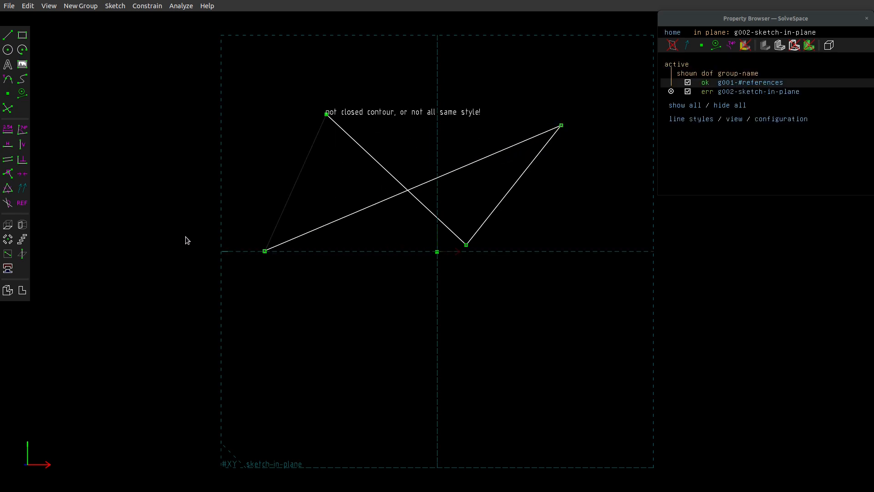
Split the two crossing lines at their intersection and select the four segments around the split point.
{"action": "left_click", "coordinate": [358, 145]}
{"action": "left_click", "coordinate": [370, 207]}
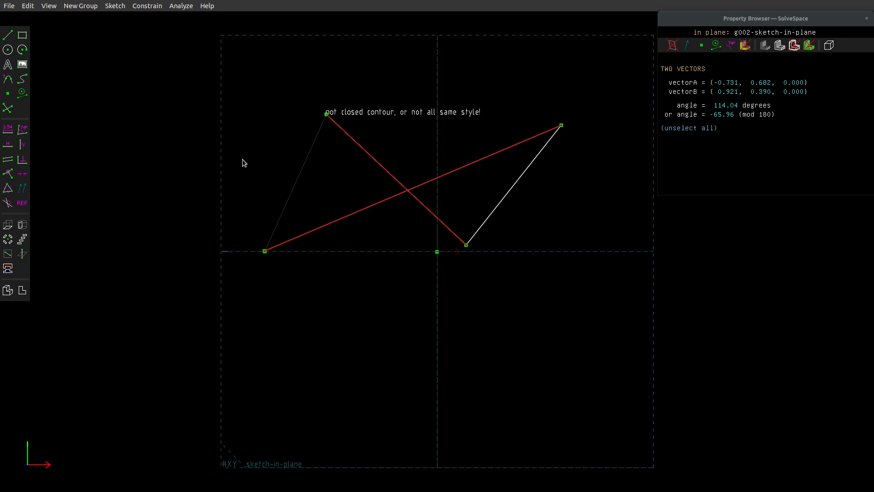
{"action": "left_click", "coordinate": [14, 113]}
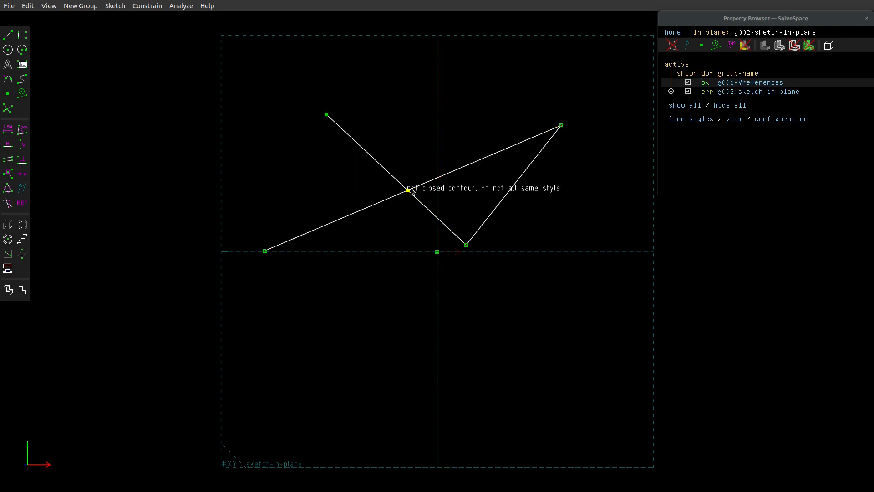
{"action": "scroll", "coordinate": [409, 191], "scroll_direction": "up", "scroll_amount": 4}
{"action": "left_click", "coordinate": [428, 182]}
{"action": "left_click", "coordinate": [426, 213]}
{"action": "left_click", "coordinate": [380, 172]}
{"action": "left_click", "coordinate": [354, 212]}
{"action": "scroll", "coordinate": [353, 214], "scroll_direction": "down", "scroll_amount": 4}
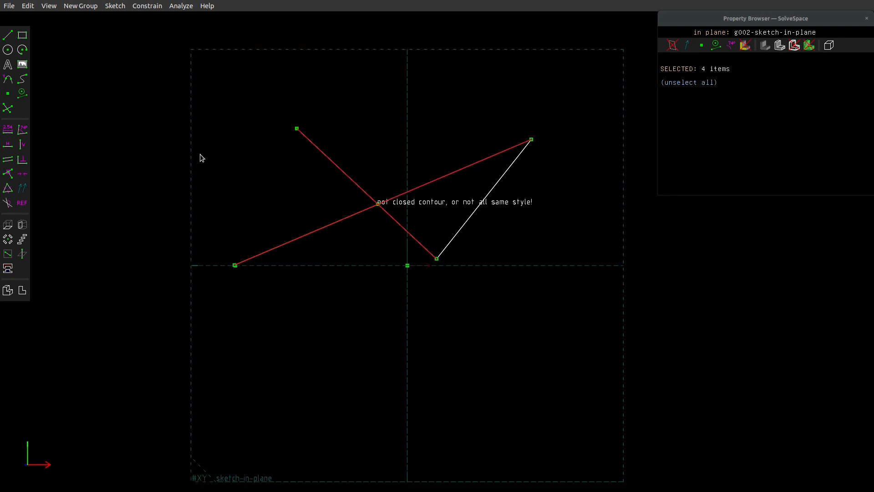
Delete all the line segments from the sketch.
{"action": "left_click", "coordinate": [103, 61]}
{"action": "mouse_move", "coordinate": [103, 61]}
{"action": "left_mouse_down"}
{"action": "mouse_move", "coordinate": [654, 344]}
{"action": "mouse_move", "coordinate": [690, 351]}
{"action": "left_mouse_up"}
{"action": "key", "text": "Delete"}
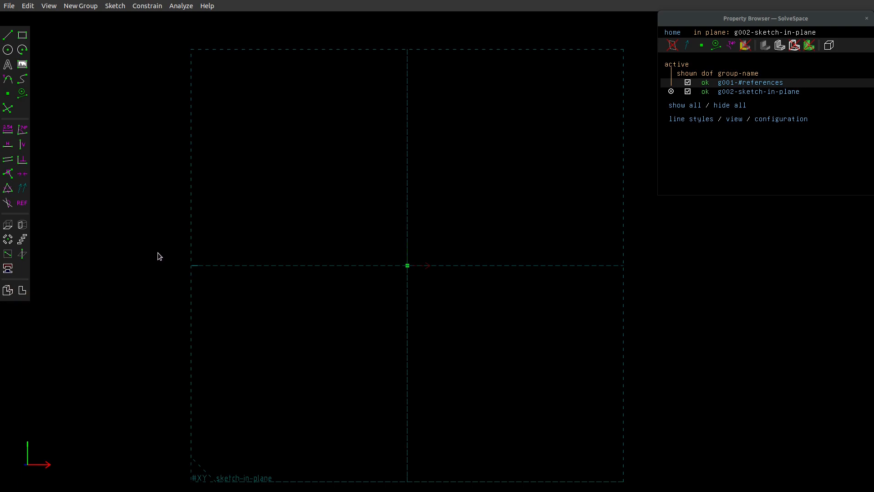
Leave full-screen mode and sketch an upright rectangle right of the origin, straddling the horizontal axis.
{"action": "key", "text": "F11"}
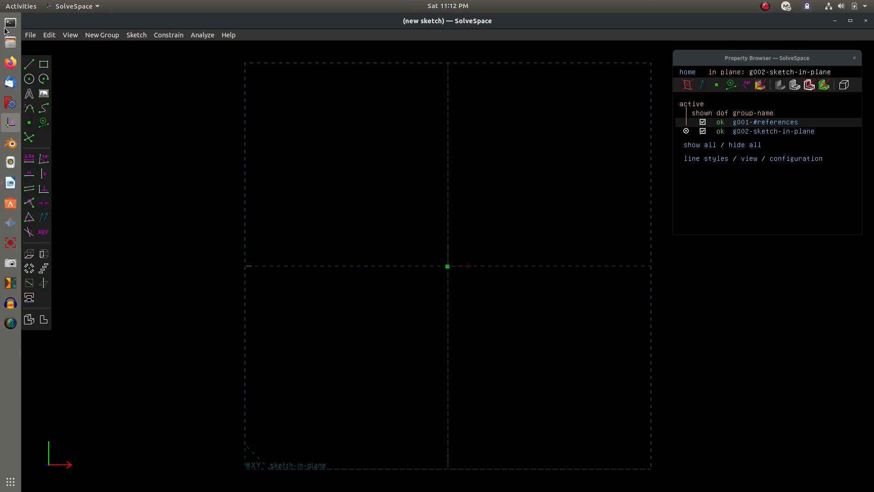
{"action": "left_click", "coordinate": [43, 65]}
{"action": "left_click", "coordinate": [522, 196]}
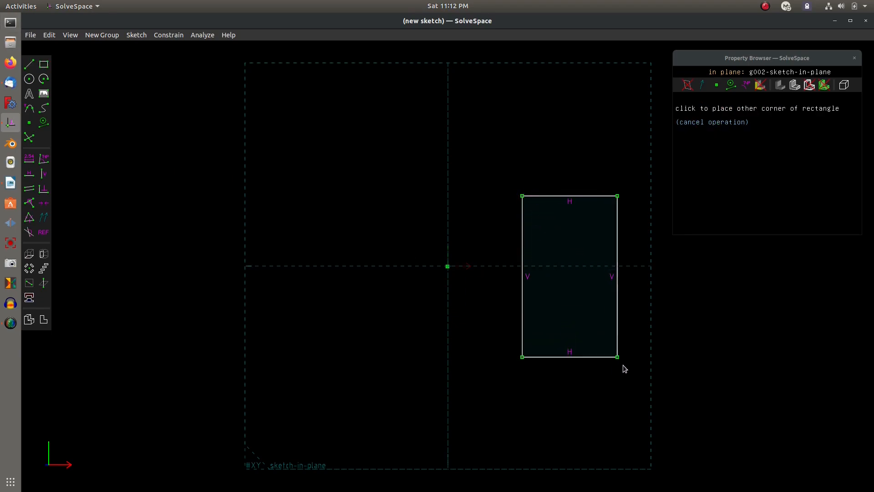
{"action": "left_click", "coordinate": [627, 362]}
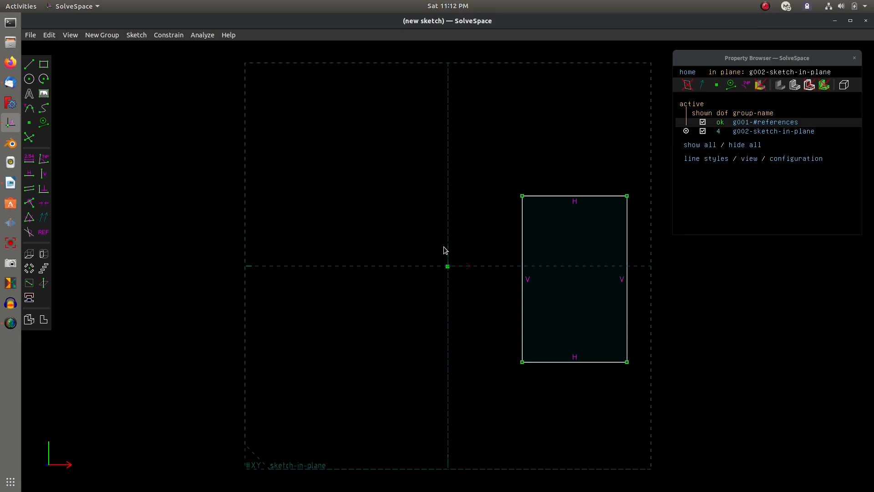
Constrain the rectangle's two left corners to be symmetric about the horizontal axis.
{"action": "left_click", "coordinate": [522, 196]}
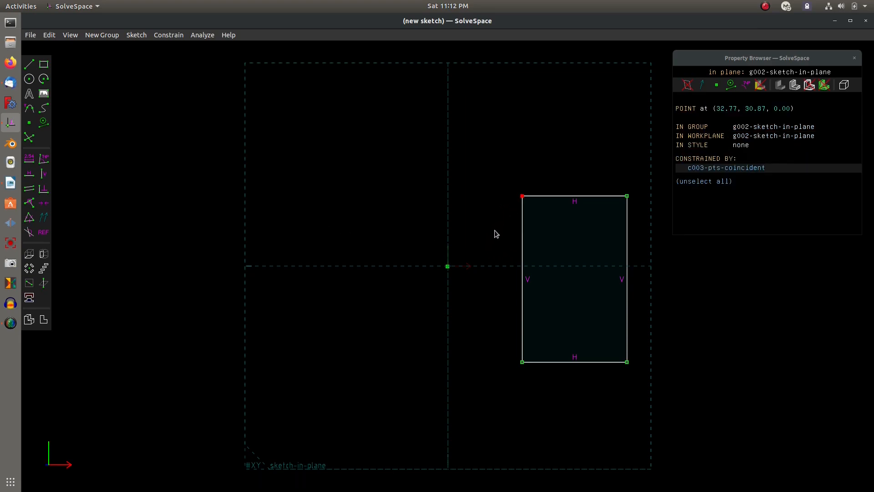
{"action": "left_click", "coordinate": [502, 267]}
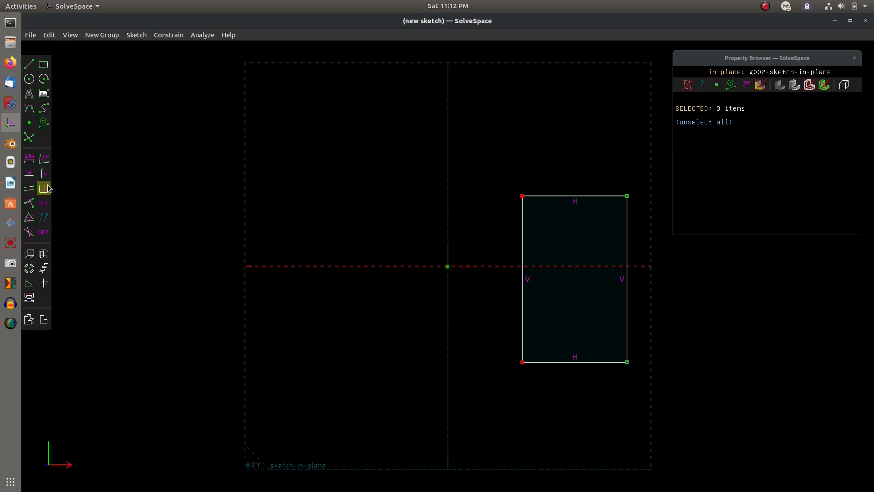
{"action": "left_click", "coordinate": [49, 201]}
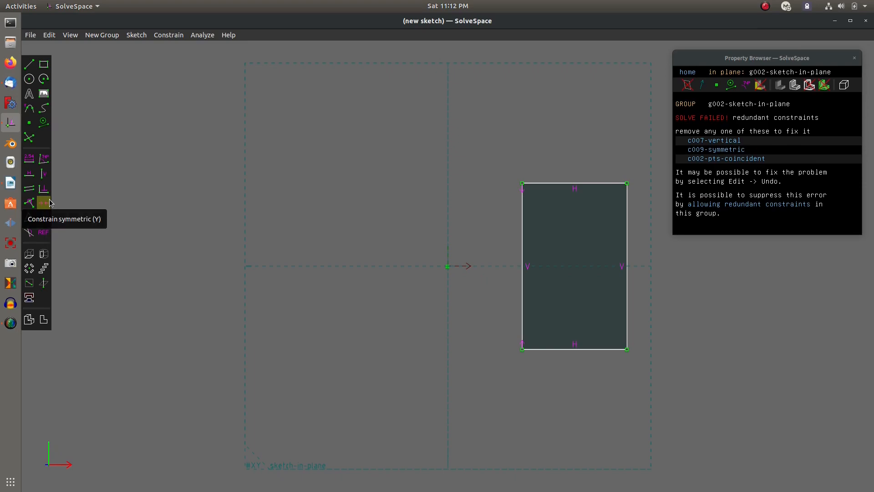
Reshape the rectangle into a shorter, wider one by moving its upper-left corner to test the symmetry constraint.
{"action": "scroll", "coordinate": [349, 284], "scroll_direction": "up", "scroll_amount": 3}
{"action": "scroll", "coordinate": [346, 283], "scroll_direction": "down", "scroll_amount": 5}
{"action": "left_click_drag", "start_coordinate": [546, 219], "coordinate": [578, 188]}
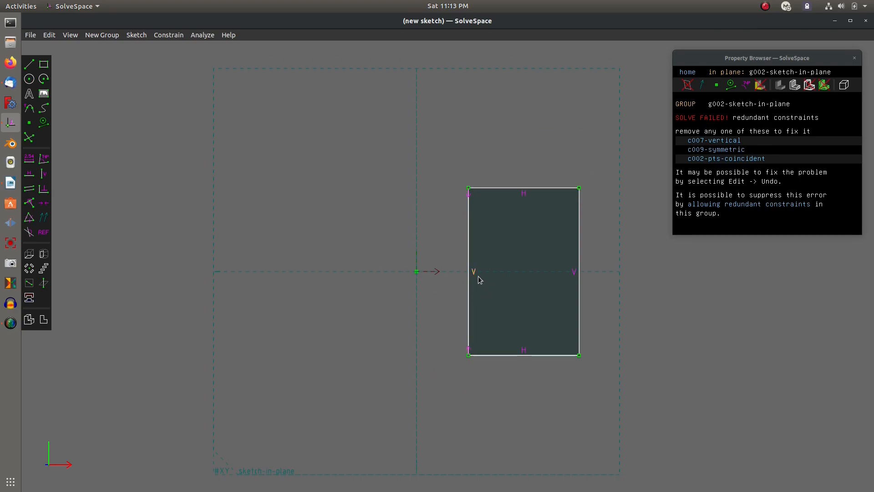
{"action": "scroll", "coordinate": [360, 198], "scroll_direction": "down", "scroll_amount": 5}
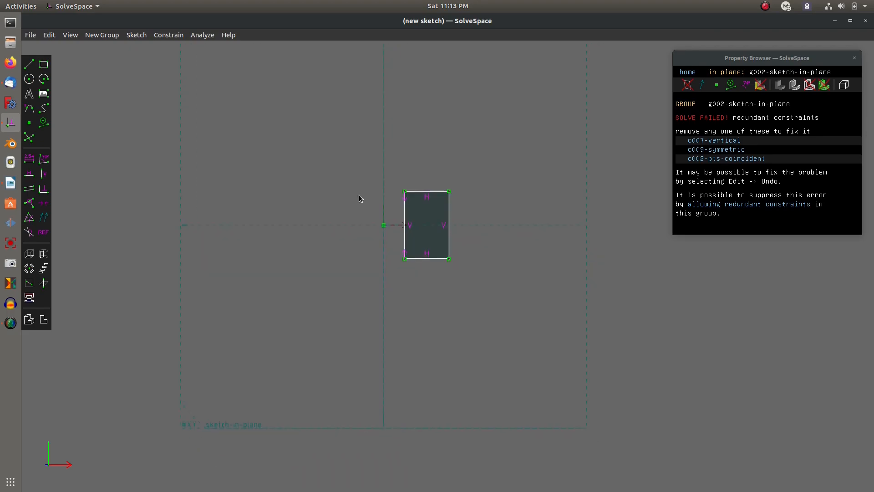
{"action": "scroll", "coordinate": [359, 198], "scroll_direction": "up", "scroll_amount": 4}
{"action": "scroll", "coordinate": [456, 186], "scroll_direction": "up", "scroll_amount": 2}
{"action": "left_click_drag", "start_coordinate": [456, 187], "coordinate": [461, 226]}
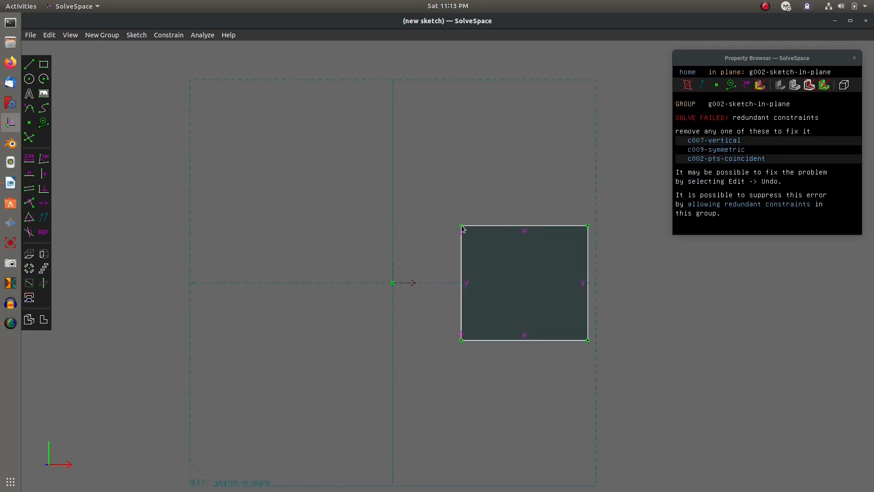
Delete the vertical constraint on the rectangle's left edge and undo the deletion.
{"action": "left_click", "coordinate": [467, 286]}
{"action": "key", "text": "Delete"}
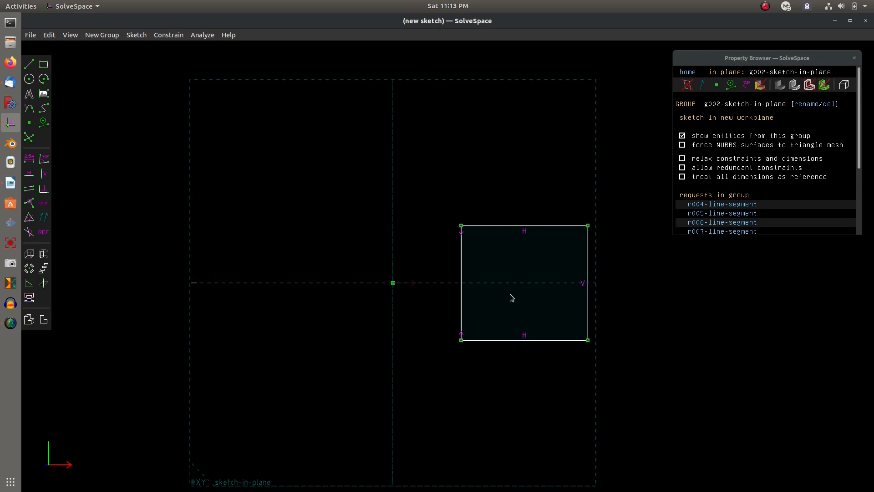
{"action": "key", "text": "ctrl+z"}
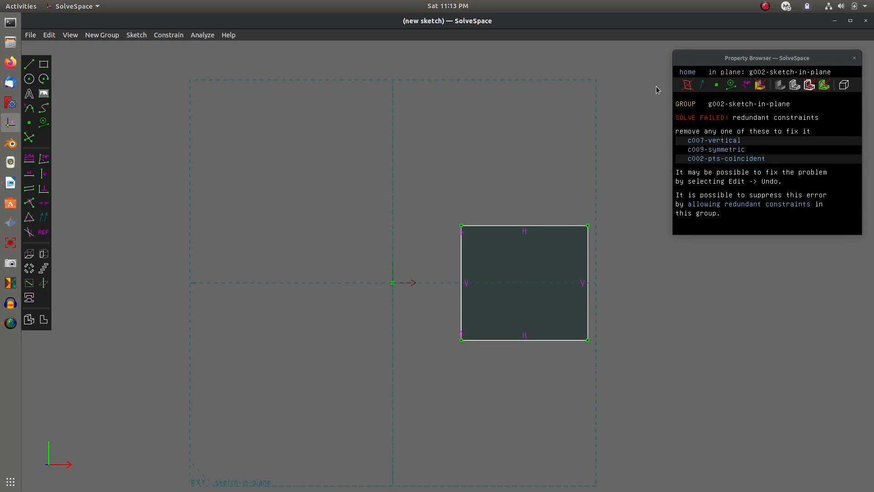
Allow redundant constraints in the sketch-in-plane group and enlarge the rectangle by moving its upper-left corner.
{"action": "left_click", "coordinate": [687, 72]}
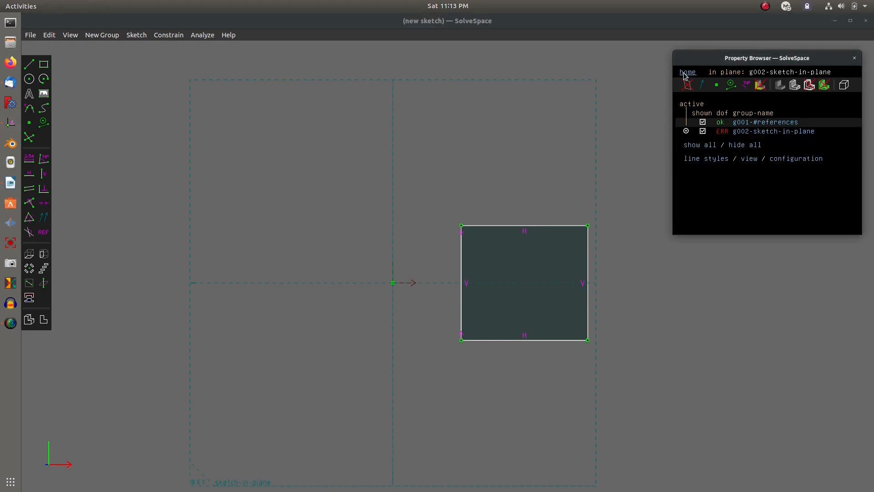
{"action": "left_click", "coordinate": [779, 133]}
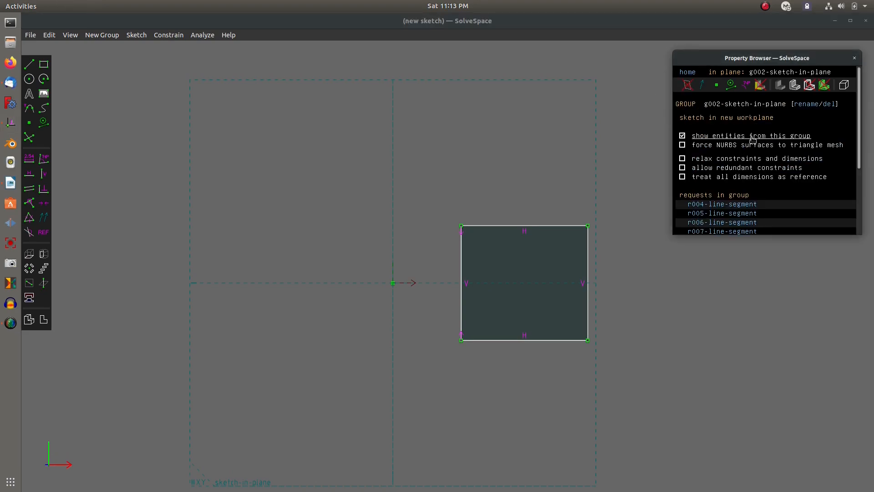
{"action": "left_click", "coordinate": [683, 168]}
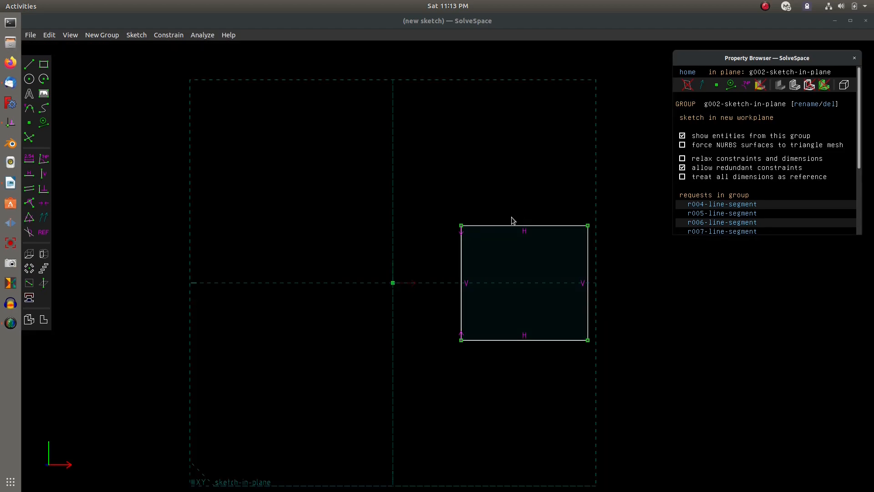
{"action": "left_click_drag", "start_coordinate": [461, 225], "coordinate": [437, 204]}
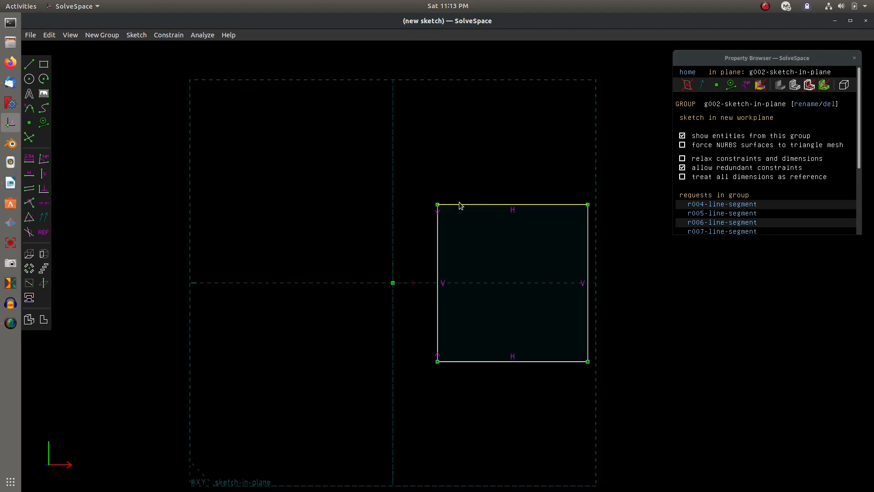
Disallow redundant constraints in the group and delete the vertical constraint on the rectangle's left edge.
{"action": "left_click", "coordinate": [728, 168]}
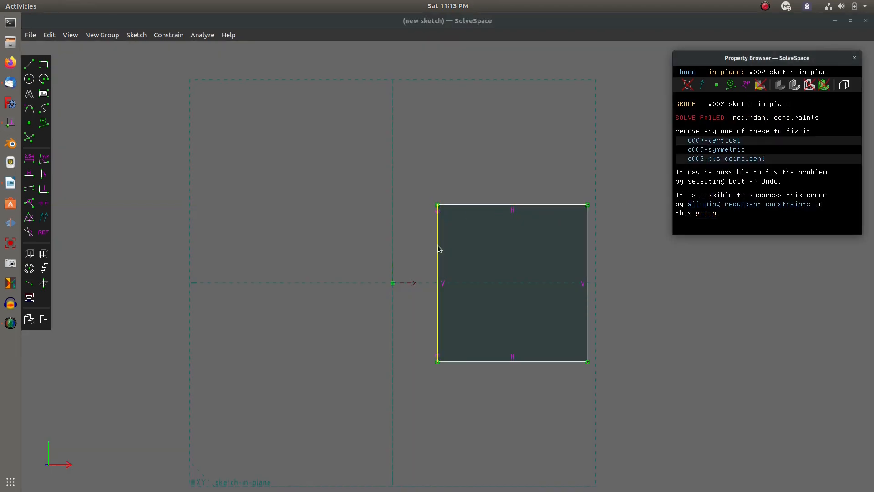
{"action": "left_click", "coordinate": [443, 283]}
{"action": "key", "text": "Delete"}
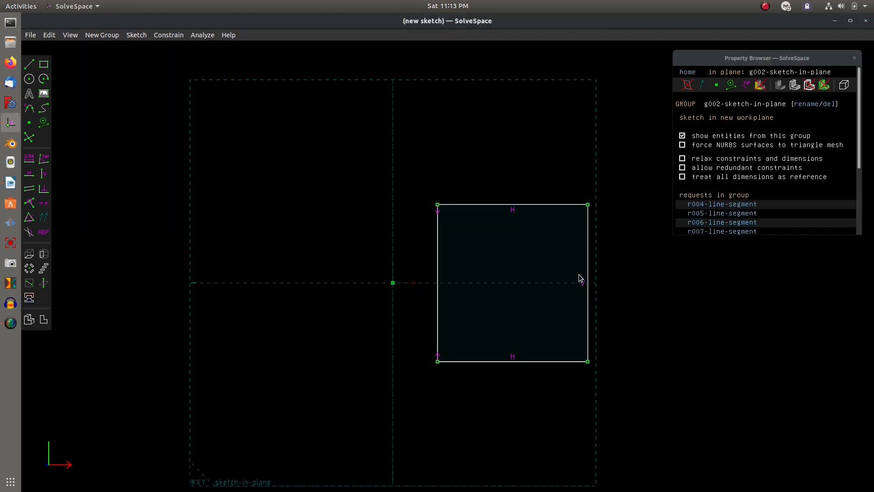
Dimension the distance from the origin to the rectangle's left edge and set it to 20.
{"action": "left_click", "coordinate": [392, 283]}
{"action": "left_click", "coordinate": [438, 246]}
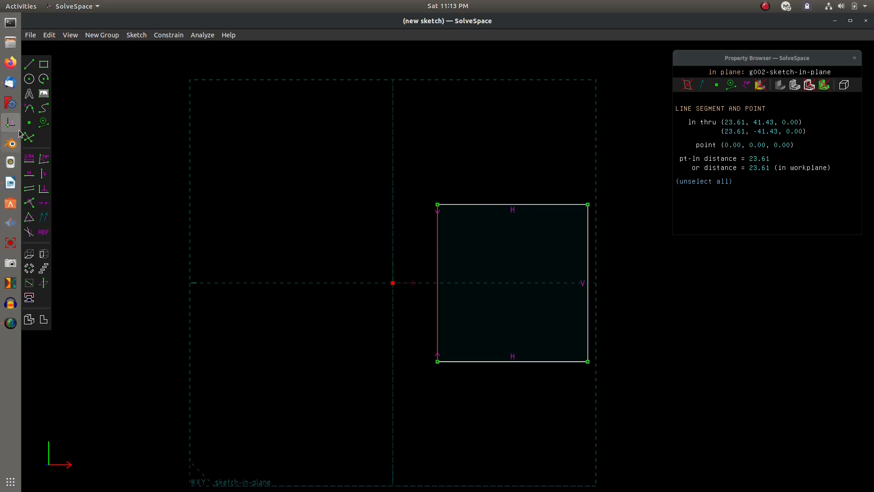
{"action": "left_click", "coordinate": [29, 158]}
{"action": "left_click_drag", "start_coordinate": [406, 277], "coordinate": [409, 166]}
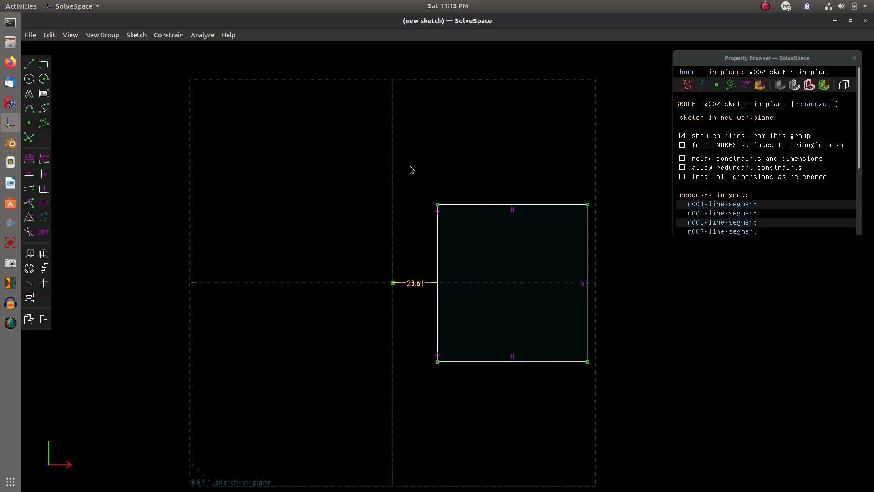
{"action": "left_click_drag", "start_coordinate": [418, 284], "coordinate": [420, 184]}
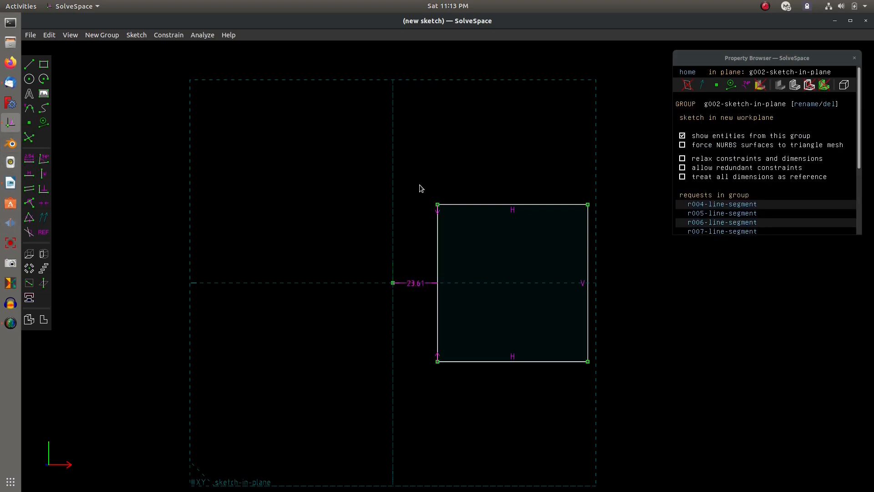
{"action": "double_click", "coordinate": [412, 282]}
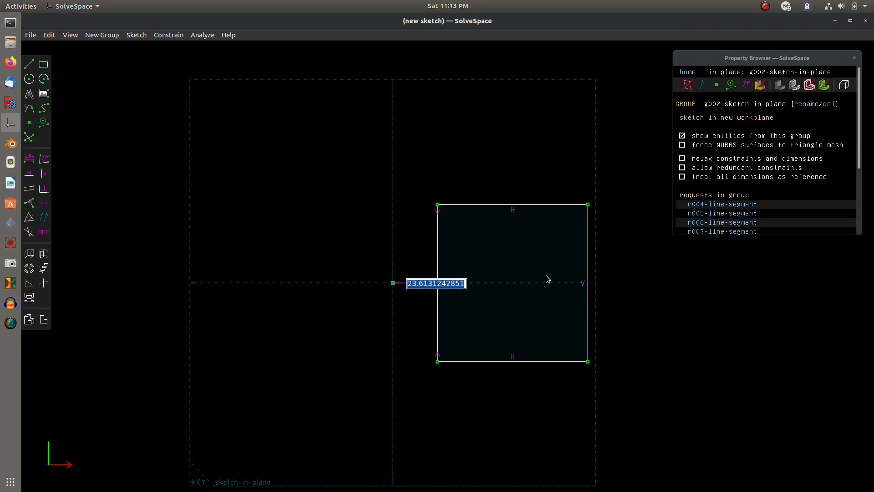
{"action": "type", "text": "20"}
{"action": "key", "text": "Return"}
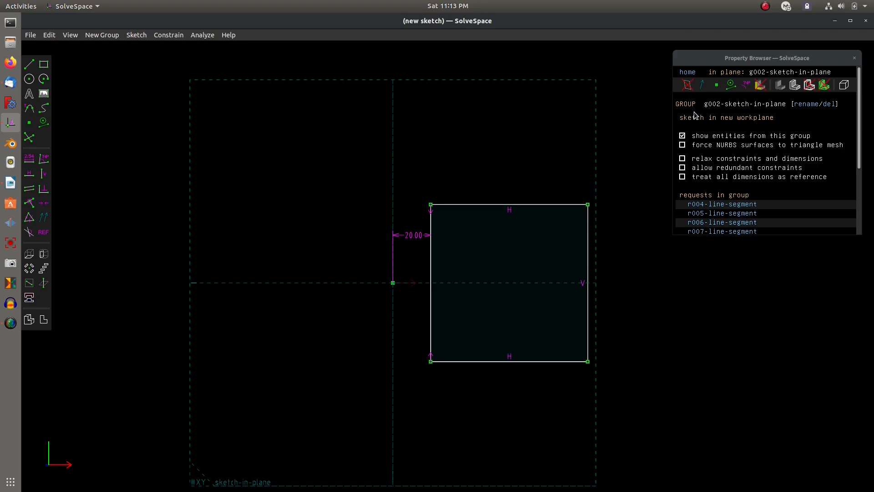
Review the sketch group's list of requests and constraints and return to the group list.
{"action": "scroll", "coordinate": [725, 156], "scroll_direction": "down", "scroll_amount": 4}
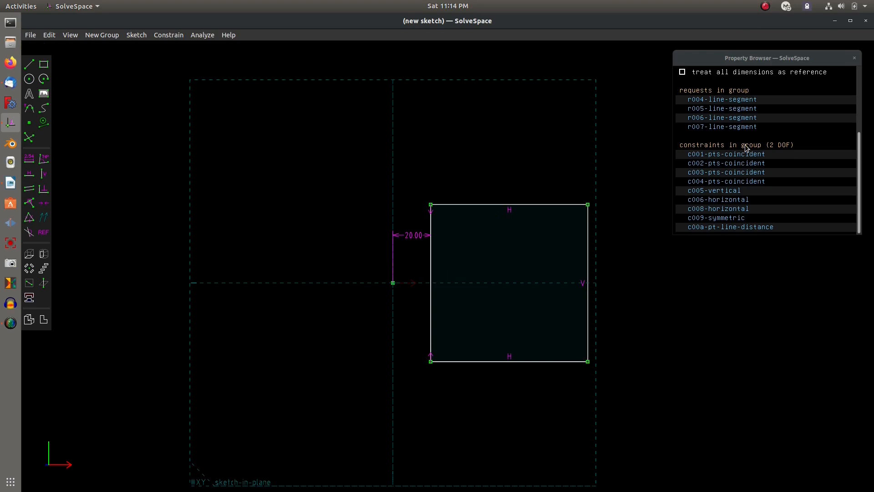
{"action": "scroll", "coordinate": [747, 148], "scroll_direction": "up", "scroll_amount": 5}
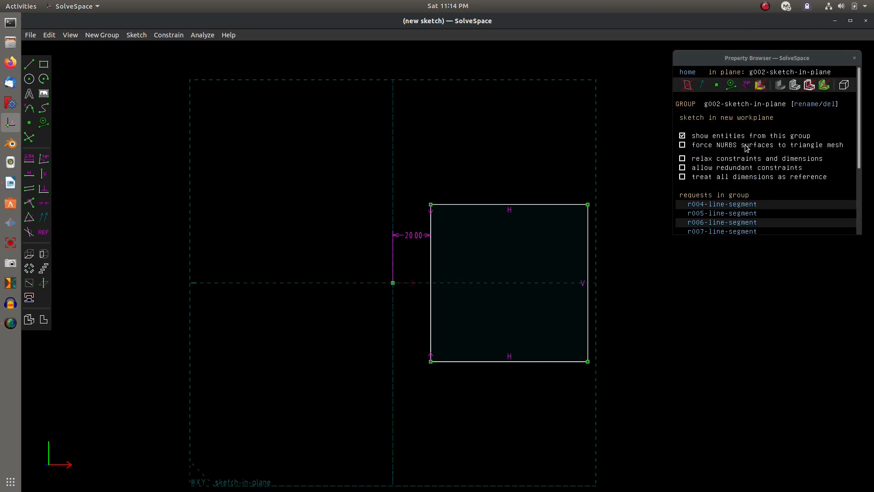
{"action": "left_click", "coordinate": [687, 72]}
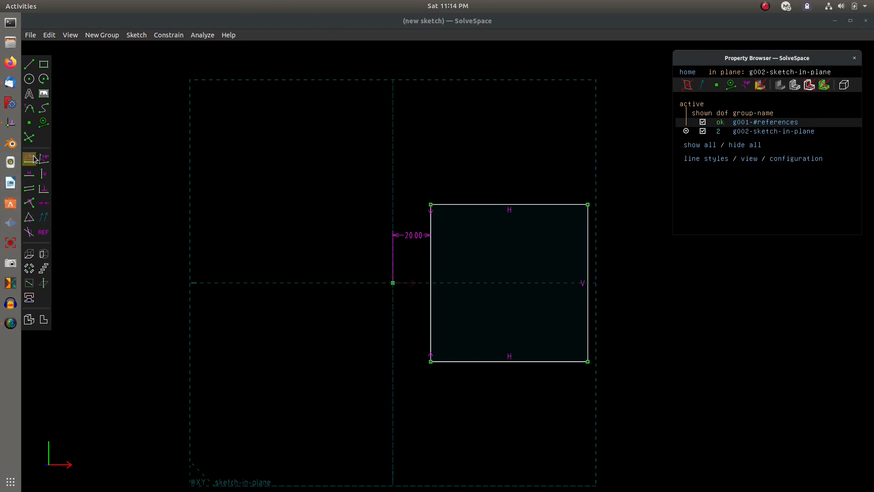
Dimension the rectangle's left edge and set its length to 80.
{"action": "left_click", "coordinate": [438, 228]}
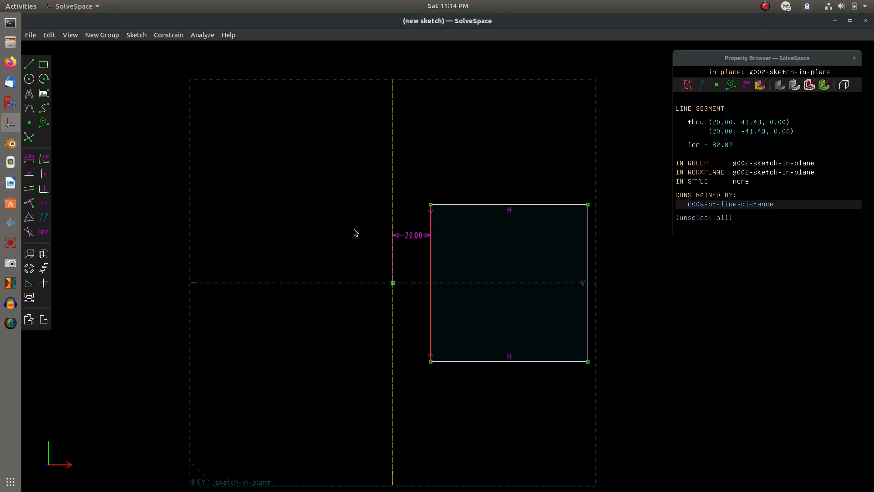
{"action": "left_click", "coordinate": [29, 158]}
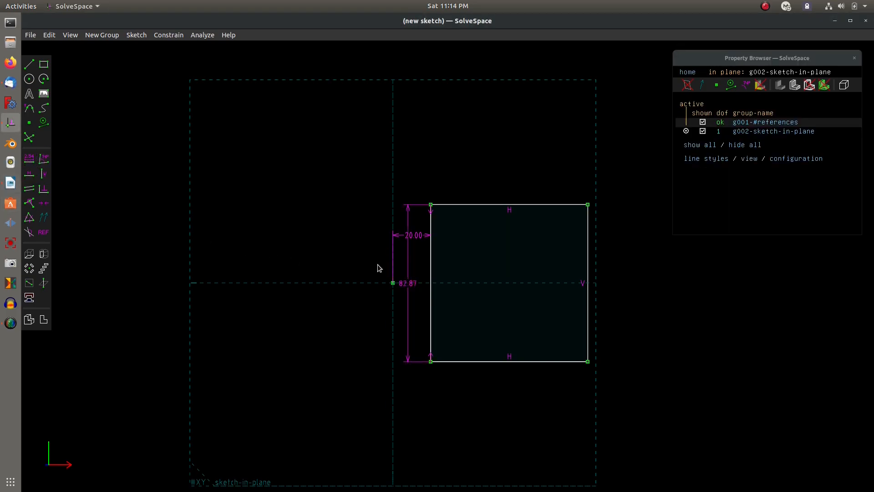
{"action": "double_click", "coordinate": [402, 284]}
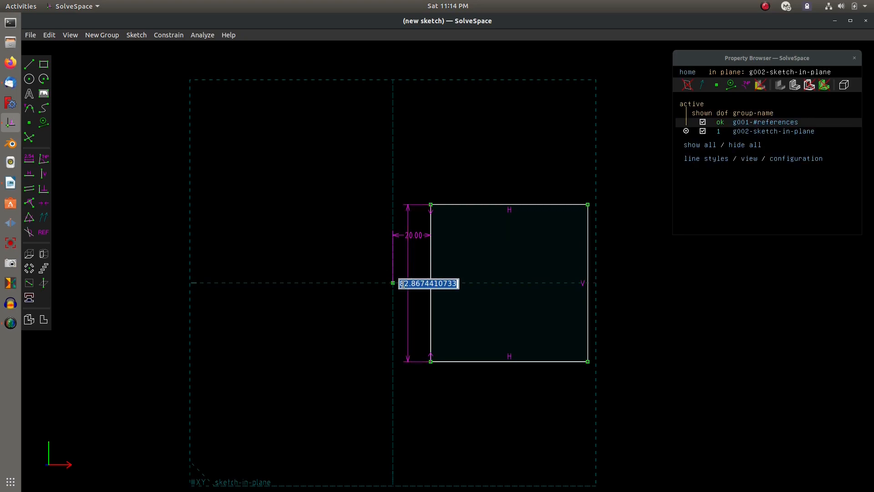
{"action": "type", "text": "80"}
{"action": "key", "text": "Return"}
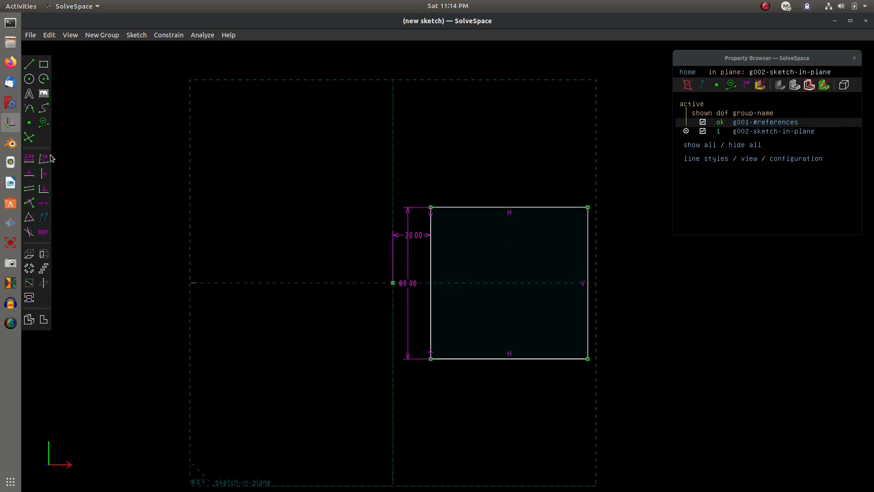
Dimension the rectangle's upper edge and set its length to 90.
{"action": "left_click", "coordinate": [459, 207]}
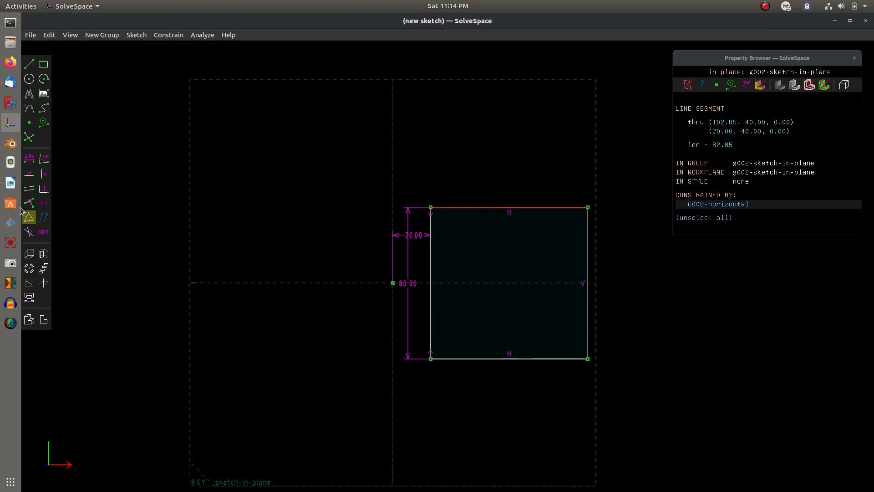
{"action": "left_click", "coordinate": [28, 158]}
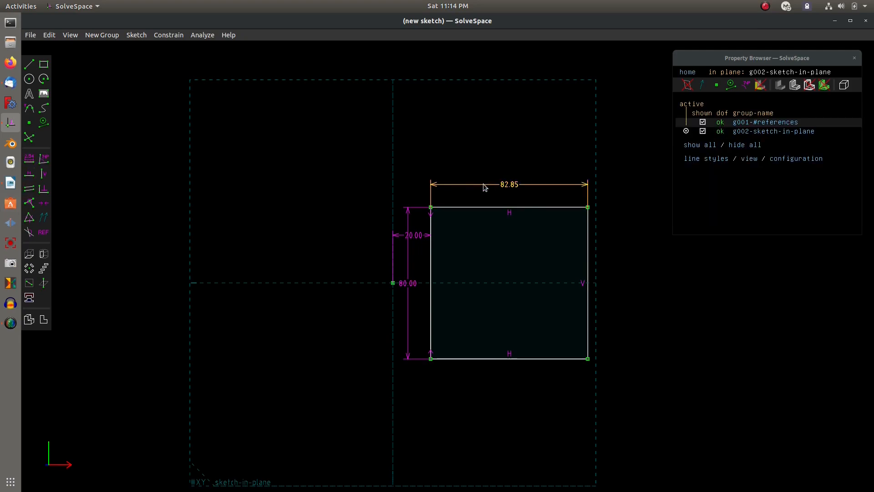
{"action": "double_click", "coordinate": [499, 187]}
{"action": "type", "text": "90"}
{"action": "key", "text": "Return"}
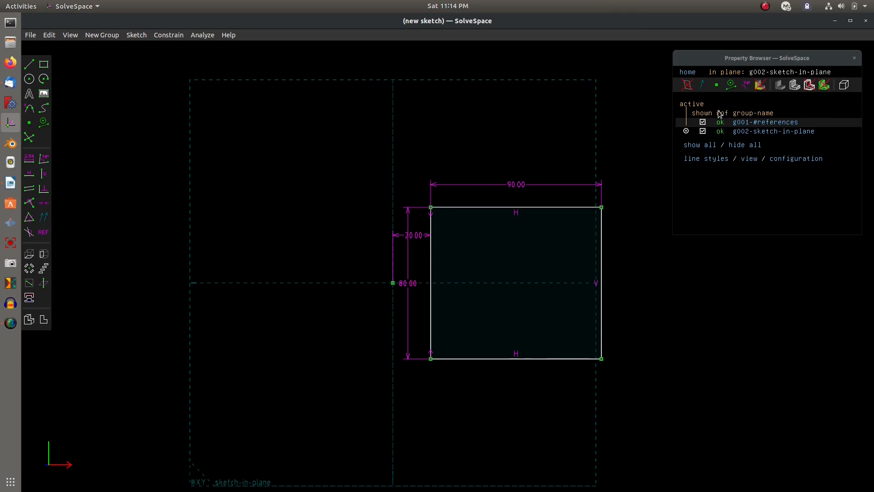
Extrude the rectangle sketch into a solid block and make the extrusion two-sided.
{"action": "mouse_move", "coordinate": [591, 279]}
{"action": "middle_mouse_down"}
{"action": "mouse_move", "coordinate": [581, 283]}
{"action": "mouse_move", "coordinate": [569, 332]}
{"action": "middle_mouse_up"}
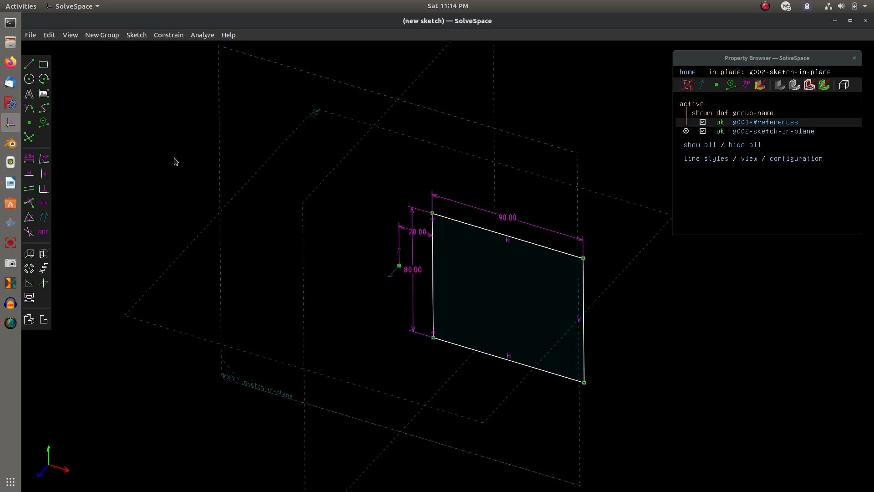
{"action": "left_click", "coordinate": [32, 258]}
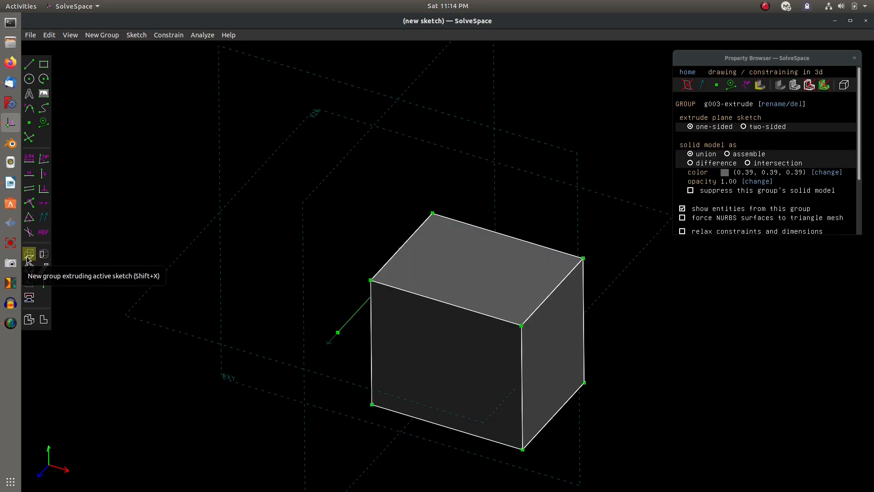
{"action": "scroll", "coordinate": [452, 238], "scroll_direction": "down", "scroll_amount": 2}
{"action": "scroll", "coordinate": [470, 242], "scroll_direction": "up", "scroll_amount": 2}
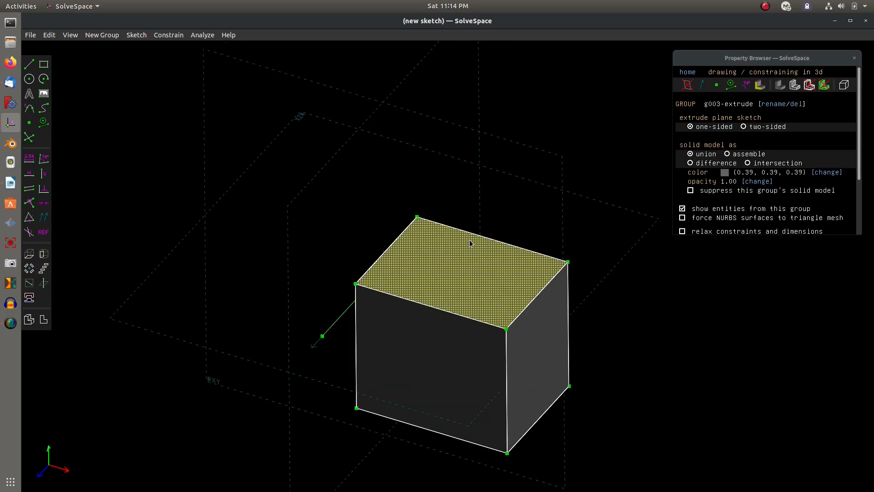
{"action": "middle_click_drag", "start_coordinate": [451, 209], "coordinate": [602, 173]}
{"action": "left_click", "coordinate": [744, 127]}
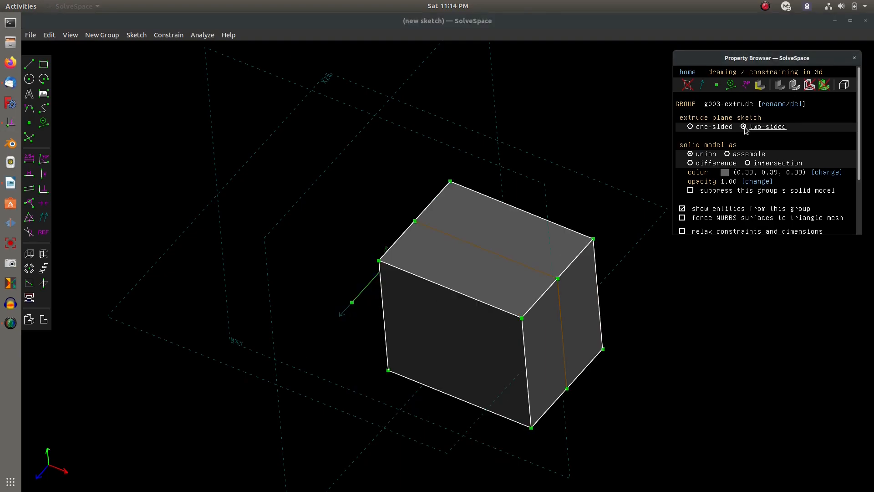
{"action": "middle_click_drag", "start_coordinate": [473, 214], "coordinate": [453, 258]}
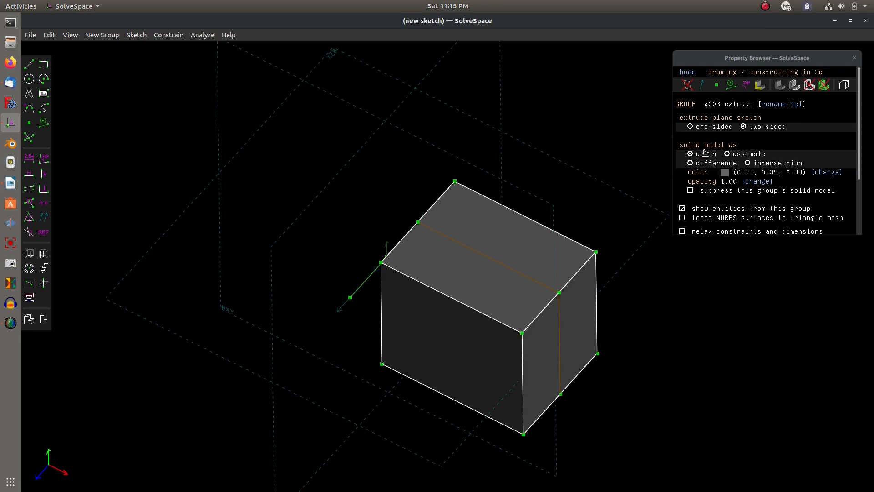
Try the assemble, difference and intersection solid model options on the extrusion and return it to union.
{"action": "left_click", "coordinate": [727, 154]}
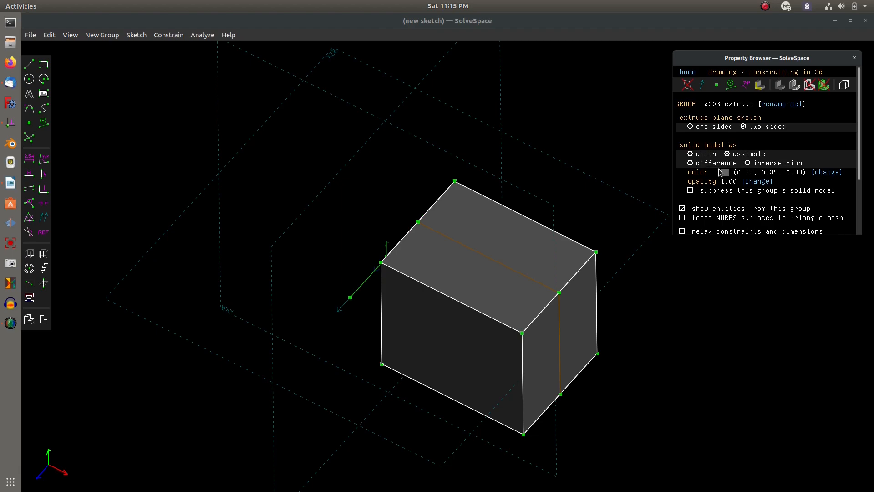
{"action": "left_click", "coordinate": [690, 164]}
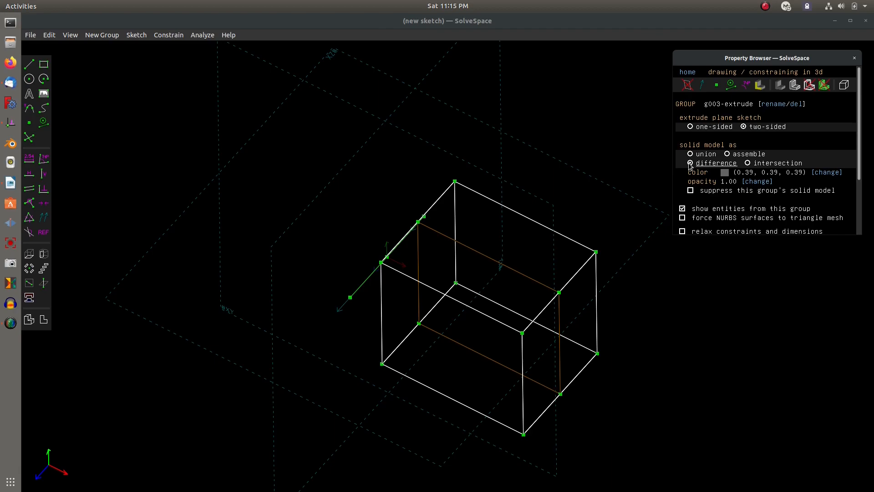
{"action": "left_click", "coordinate": [747, 163]}
{"action": "left_click", "coordinate": [690, 155]}
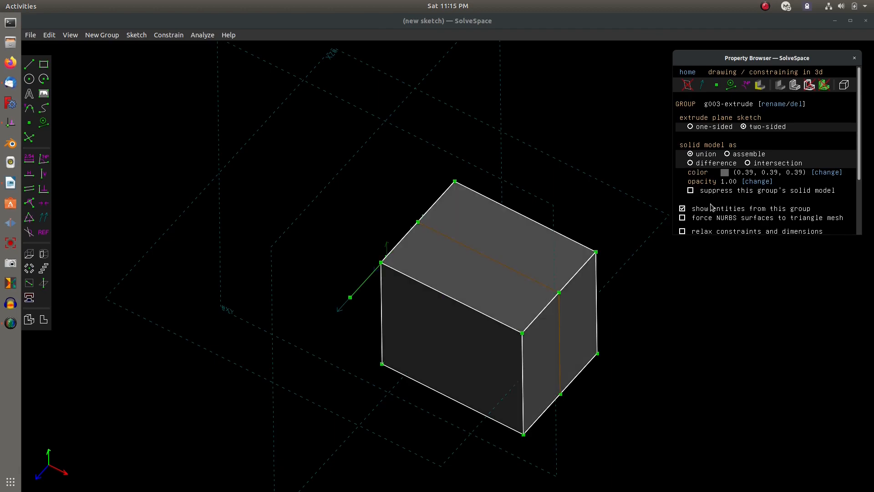
Suppress and restore the extrude group's solid model, and toggle the display of the group's entities repeatedly, leaving them shown.
{"action": "left_click", "coordinate": [690, 191]}
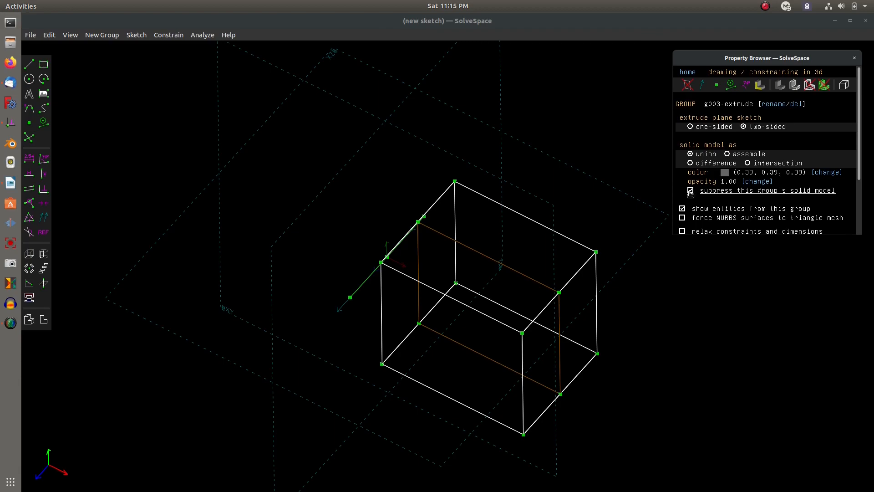
{"action": "left_click", "coordinate": [691, 190]}
{"action": "scroll", "coordinate": [691, 194], "scroll_direction": "down", "scroll_amount": 3}
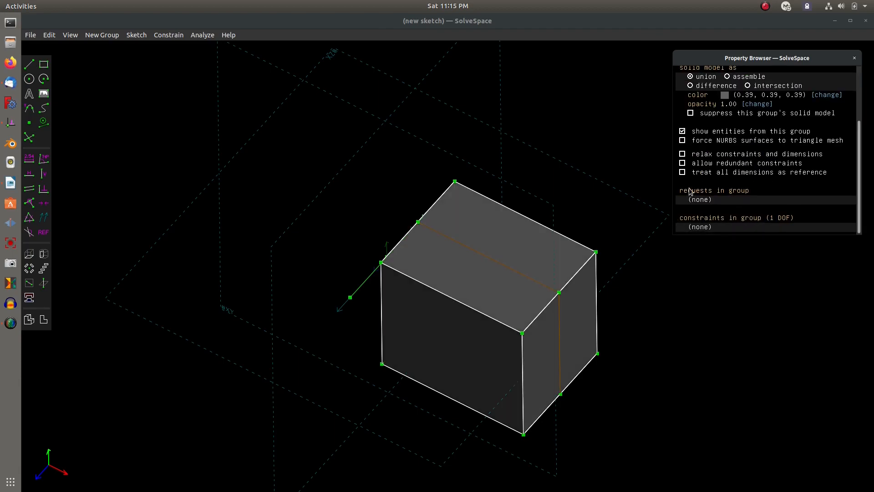
{"action": "left_click", "coordinate": [682, 132]}
{"action": "left_click", "coordinate": [682, 132]}
{"action": "left_click", "coordinate": [682, 131]}
{"action": "left_click", "coordinate": [682, 132]}
{"action": "left_click", "coordinate": [682, 132]}
{"action": "left_click", "coordinate": [682, 131]}
{"action": "left_click", "coordinate": [682, 132]}
{"action": "left_click", "coordinate": [681, 132]}
{"action": "left_click", "coordinate": [682, 132]}
{"action": "left_click", "coordinate": [682, 132]}
{"action": "scroll", "coordinate": [691, 128], "scroll_direction": "up", "scroll_amount": 3}
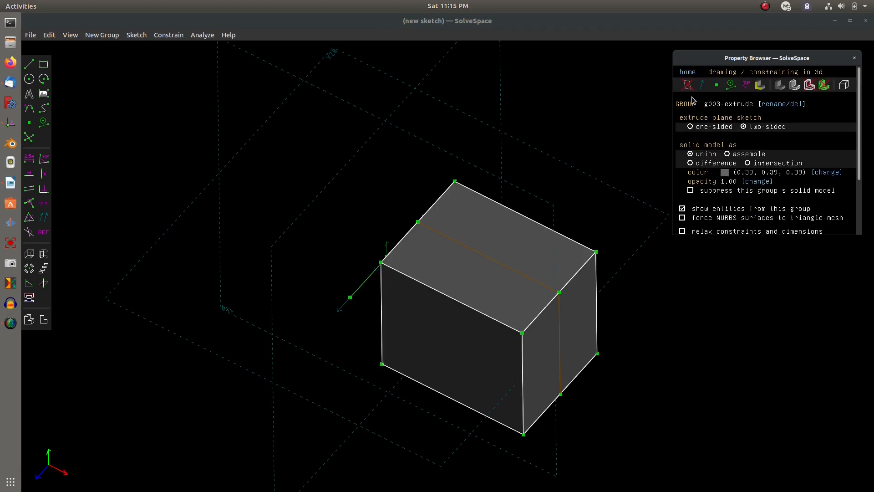
Turn off the shaded view of the solid and reopen the extrude group's settings.
{"action": "left_click", "coordinate": [687, 72]}
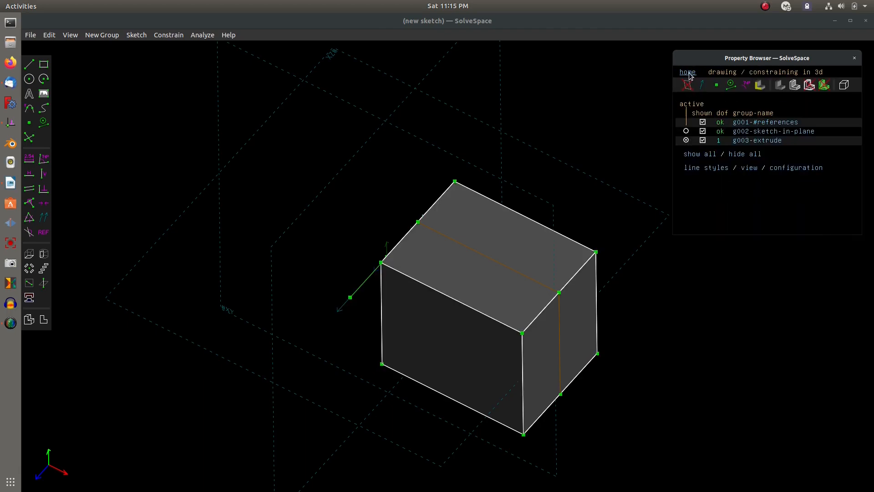
{"action": "left_click", "coordinate": [779, 87]}
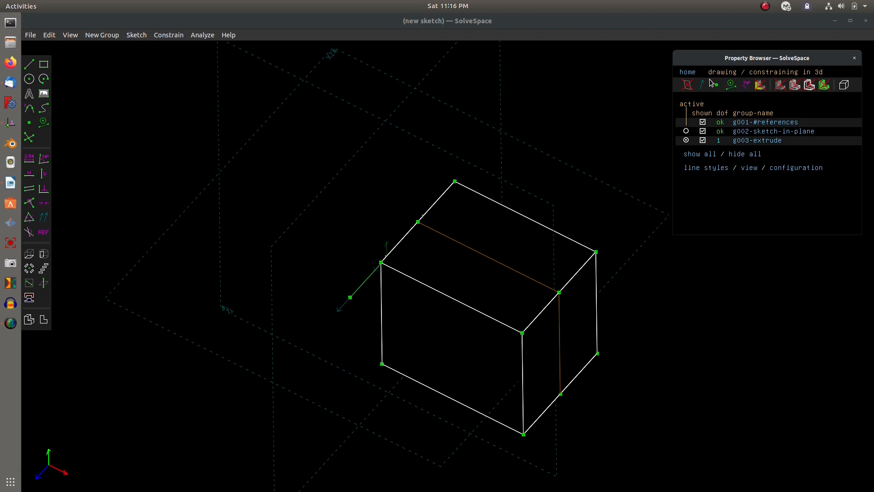
{"action": "left_click", "coordinate": [769, 141]}
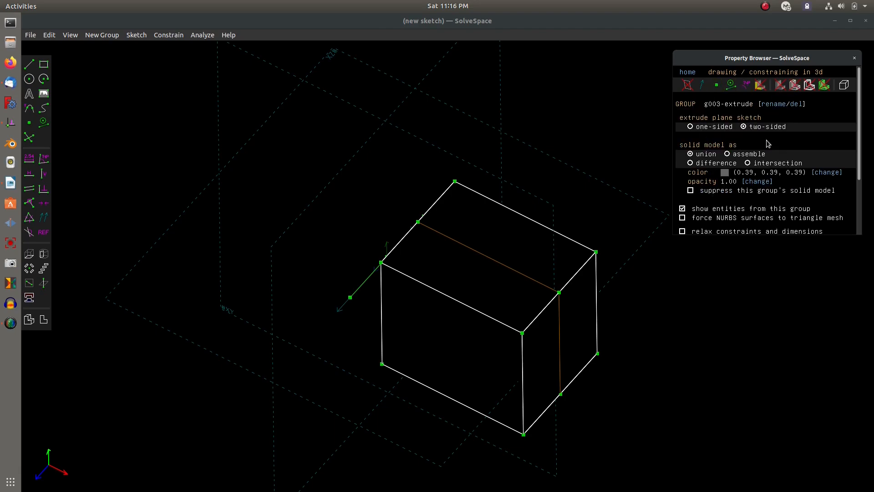
Toggle the display of the extrude group's entities off and on several times, leaving them shown, and review the remaining group settings.
{"action": "scroll", "coordinate": [751, 157], "scroll_direction": "down", "scroll_amount": 3}
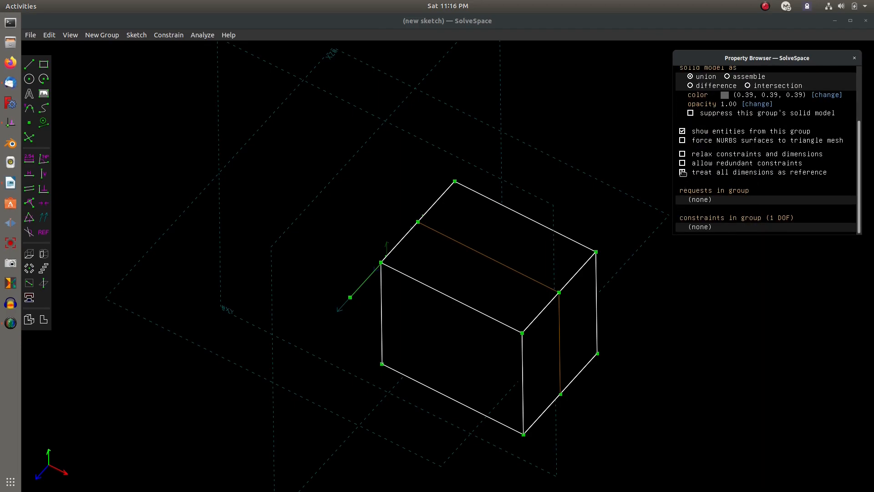
{"action": "left_click", "coordinate": [682, 131]}
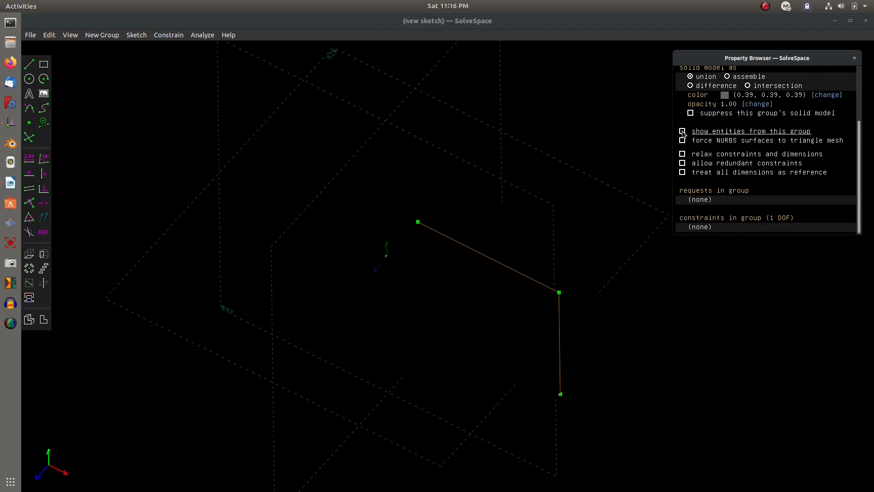
{"action": "left_click", "coordinate": [682, 132]}
{"action": "left_click", "coordinate": [682, 131]}
{"action": "left_click", "coordinate": [682, 131]}
{"action": "left_click", "coordinate": [682, 131]}
{"action": "left_click", "coordinate": [682, 131]}
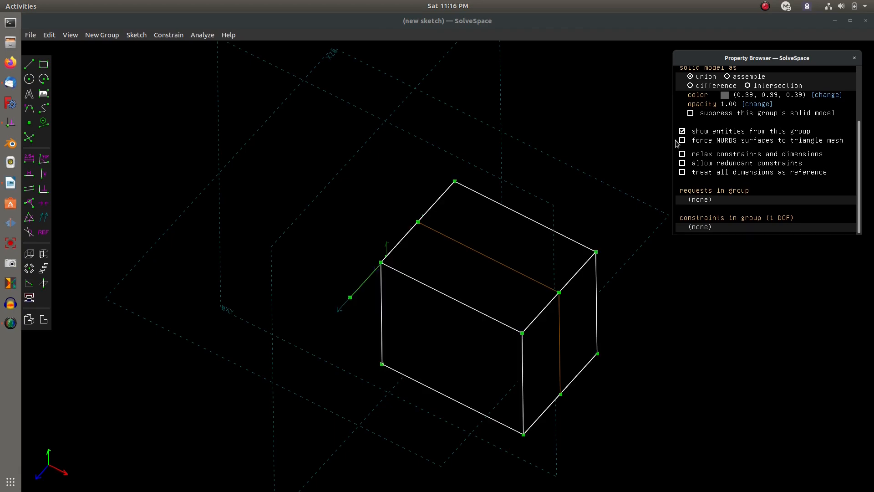
{"action": "scroll", "coordinate": [755, 201], "scroll_direction": "up", "scroll_amount": 3}
{"action": "scroll", "coordinate": [757, 203], "scroll_direction": "down", "scroll_amount": 3}
{"action": "scroll", "coordinate": [756, 184], "scroll_direction": "up", "scroll_amount": 3}
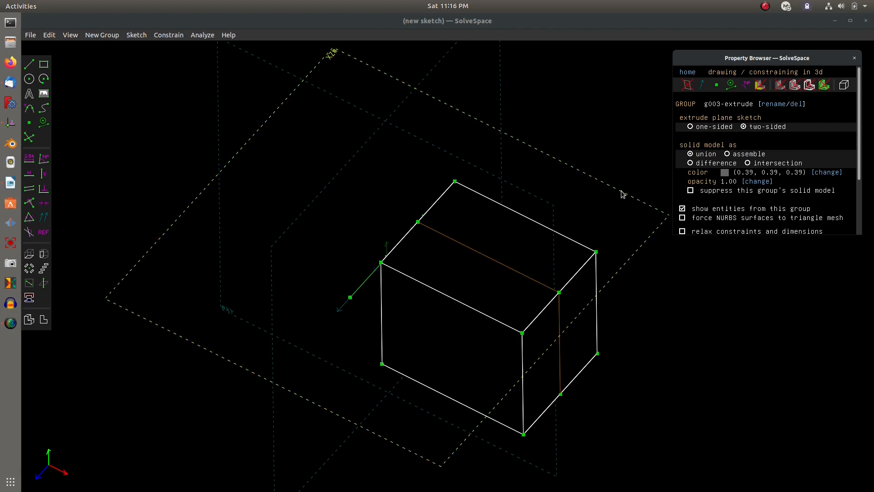
Return to the group list and turn the shaded view of the solid back on.
{"action": "left_click", "coordinate": [687, 73]}
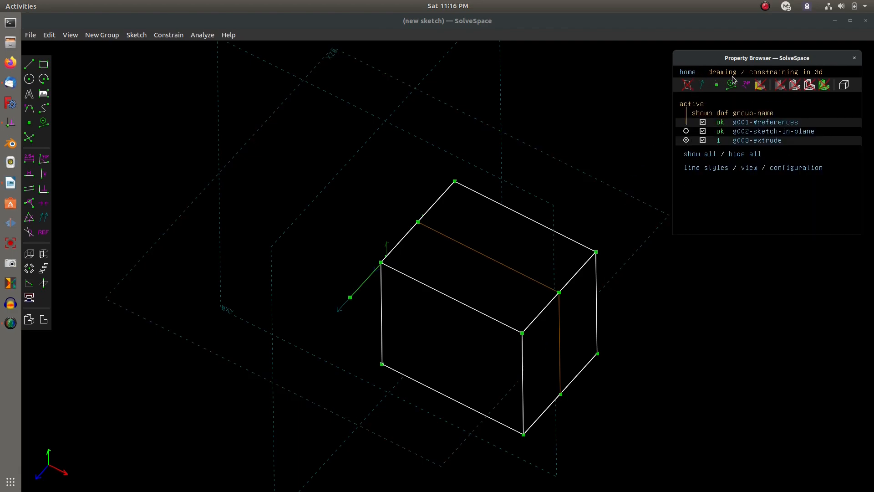
{"action": "left_click", "coordinate": [779, 85]}
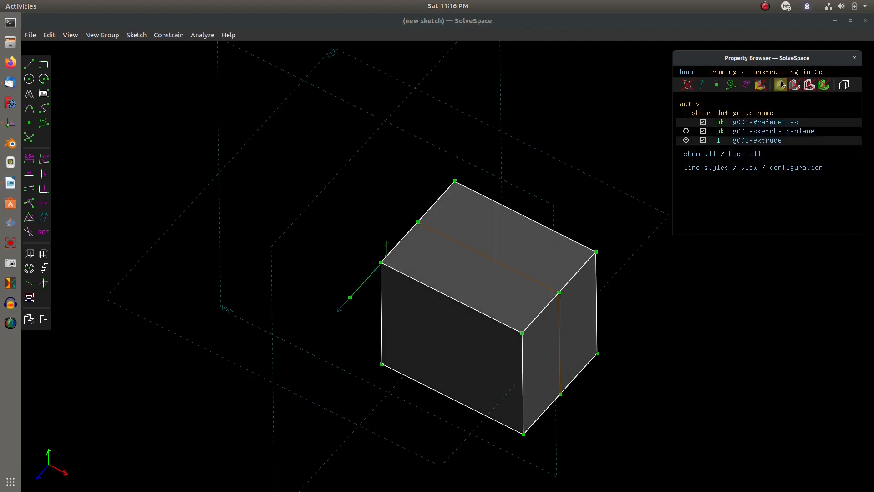
{"action": "left_click", "coordinate": [642, 117]}
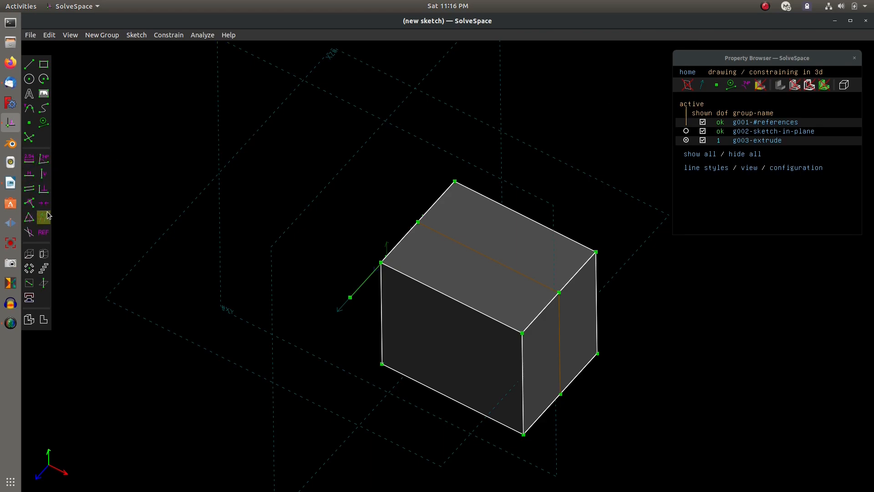
Add a length dimension to the block's upper edge along the extrusion direction and set it to 100.
{"action": "left_click", "coordinate": [405, 242]}
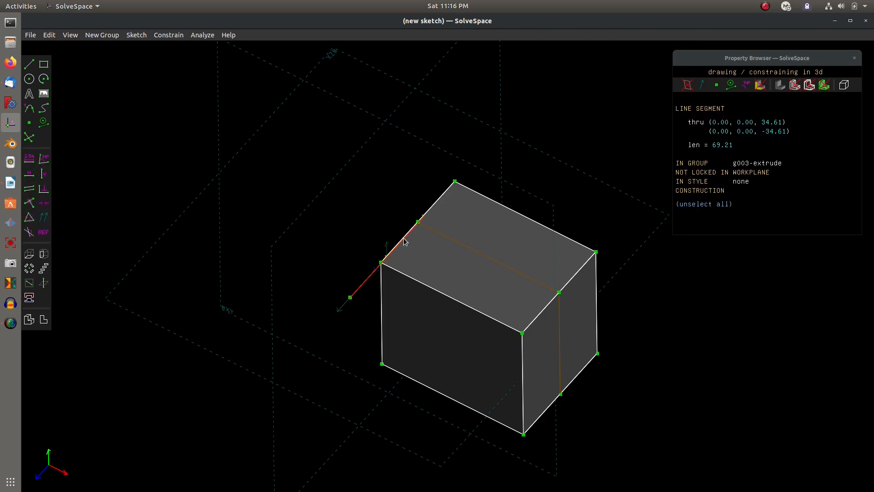
{"action": "left_click", "coordinate": [438, 201]}
{"action": "key", "text": "Escape"}
{"action": "left_click", "coordinate": [600, 292]}
{"action": "left_click", "coordinate": [582, 266]}
{"action": "key", "text": "Escape"}
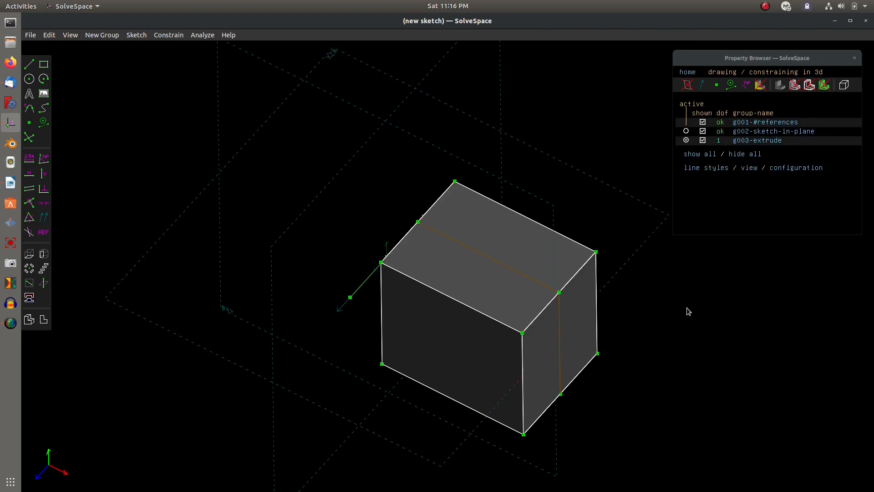
{"action": "left_click", "coordinate": [571, 276]}
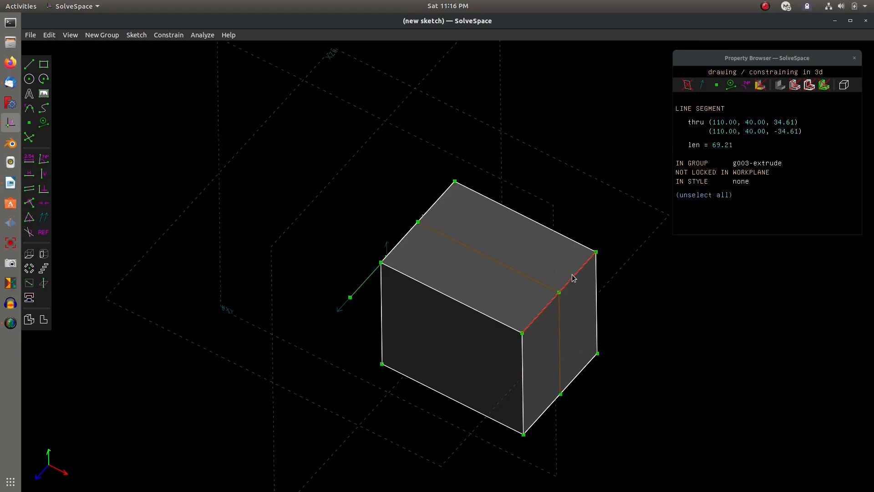
{"action": "left_click", "coordinate": [29, 158]}
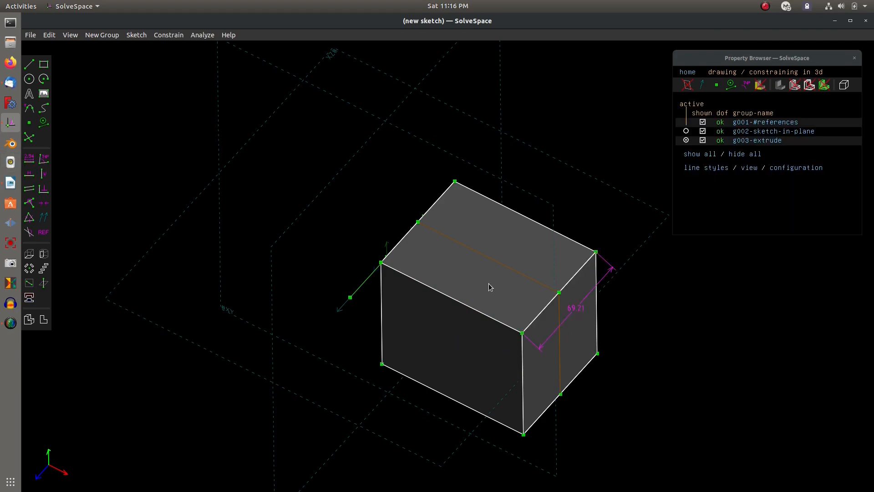
{"action": "double_click", "coordinate": [574, 309]}
{"action": "type", "text": "100"}
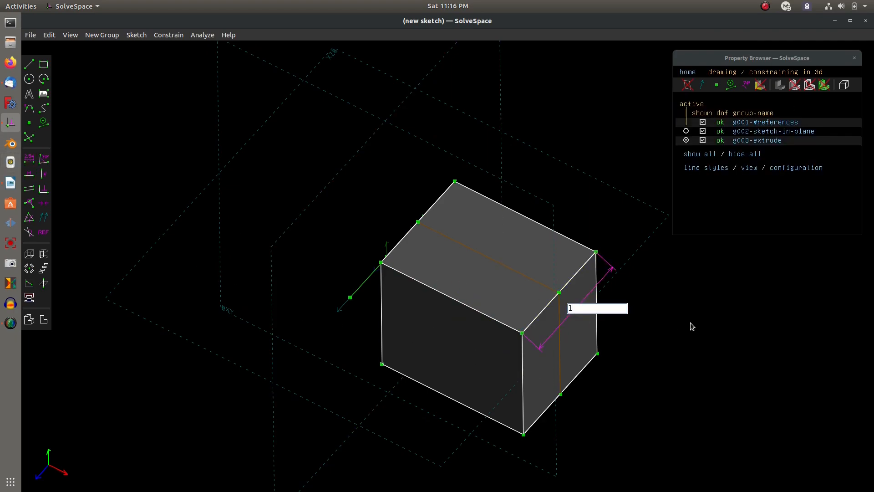
{"action": "key", "text": "Return"}
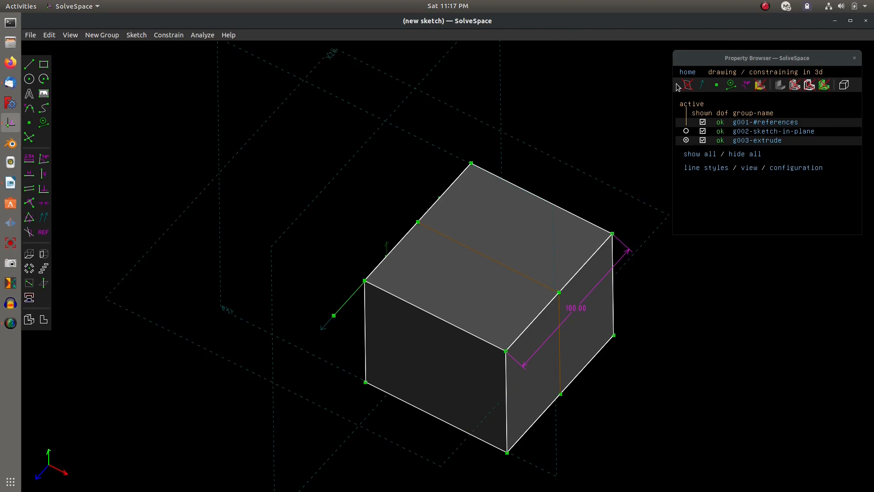
Activate the g002-sketch-in-plane group, change the rectangle's width to 50, and make g003-extrude the active group again.
{"action": "left_click", "coordinate": [686, 131]}
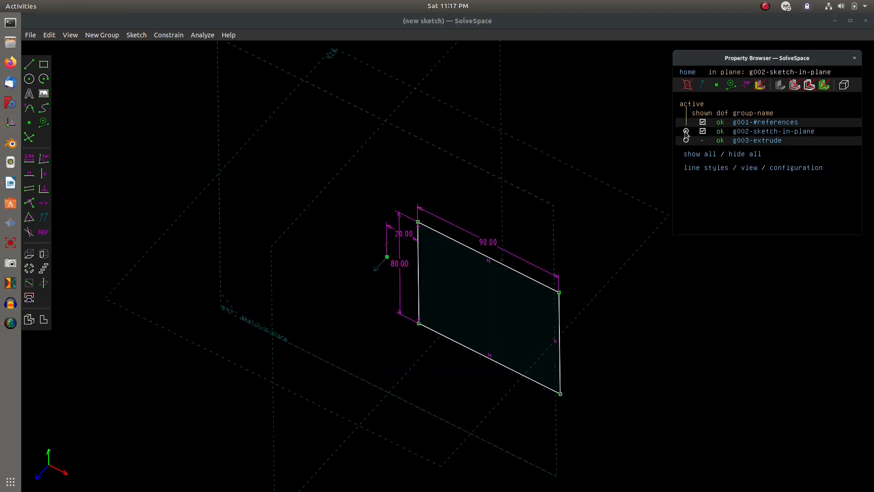
{"action": "double_click", "coordinate": [486, 240]}
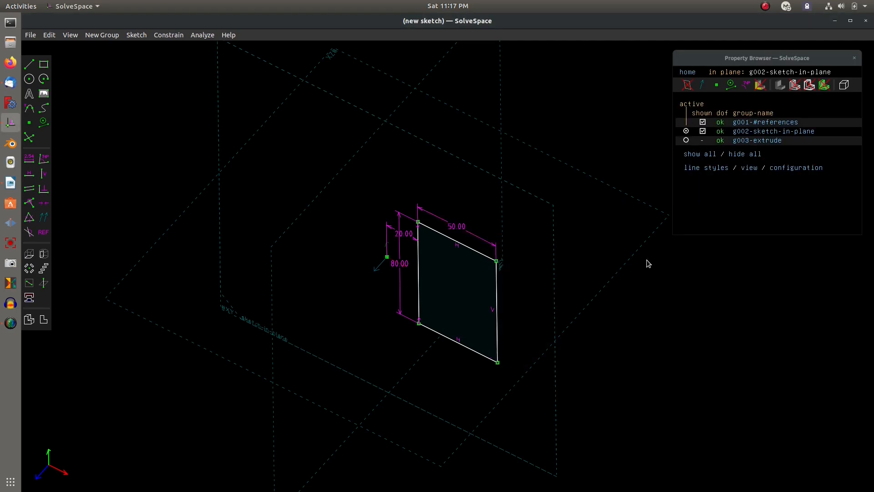
{"action": "left_click", "coordinate": [686, 140]}
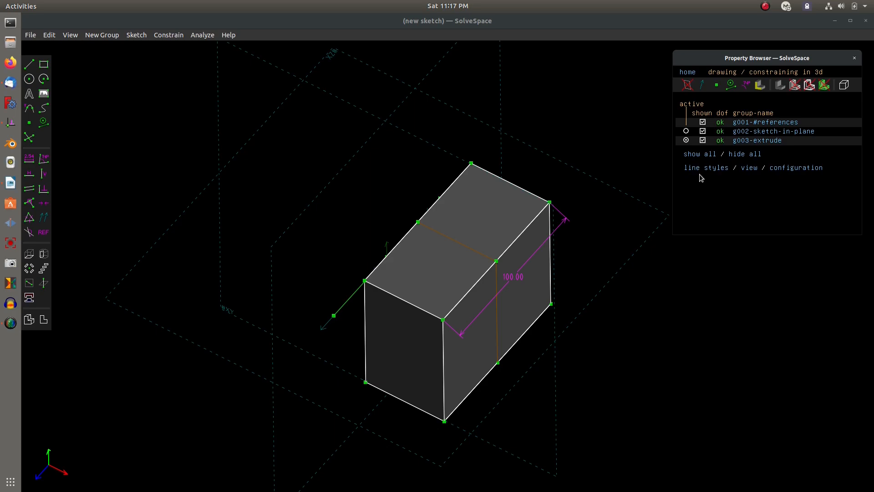
Hide the entities of all groups and turn off the shaded view of the solid.
{"action": "left_click", "coordinate": [738, 156]}
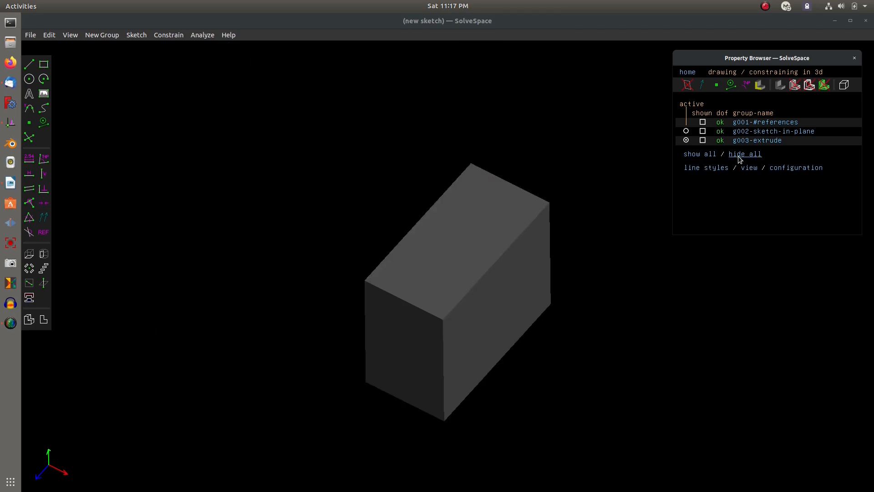
{"action": "mouse_move", "coordinate": [505, 259]}
{"action": "middle_mouse_down"}
{"action": "mouse_move", "coordinate": [507, 149]}
{"action": "mouse_move", "coordinate": [498, 258]}
{"action": "mouse_move", "coordinate": [505, 242]}
{"action": "middle_mouse_up"}
{"action": "left_click", "coordinate": [776, 86]}
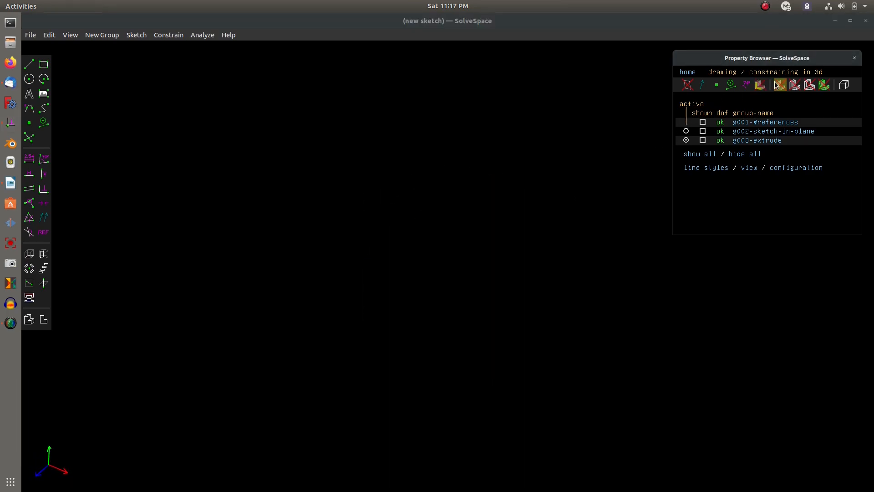
Display the solid's triangle mesh, view it from another angle and hide it again.
{"action": "left_click", "coordinate": [825, 87]}
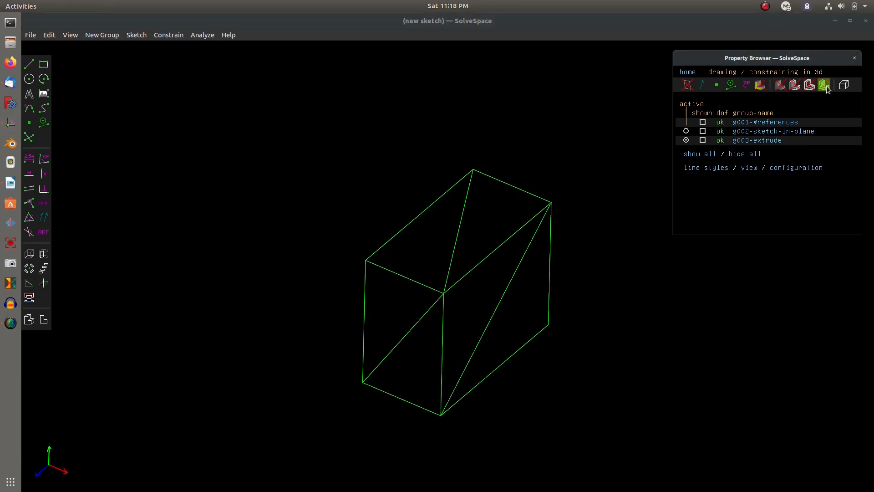
{"action": "middle_click_drag", "start_coordinate": [536, 175], "coordinate": [587, 150]}
{"action": "left_click", "coordinate": [825, 87]}
Show the solid's outline, try switching the outline and edge displays off and on, and leave only the outline displayed.
{"action": "left_click", "coordinate": [807, 86]}
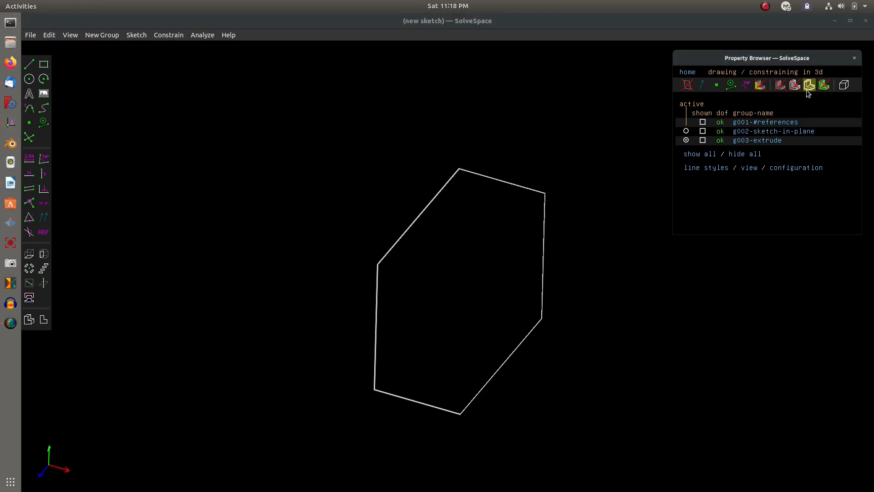
{"action": "mouse_move", "coordinate": [542, 265]}
{"action": "middle_mouse_down"}
{"action": "mouse_move", "coordinate": [486, 220]}
{"action": "mouse_move", "coordinate": [656, 141]}
{"action": "middle_mouse_up"}
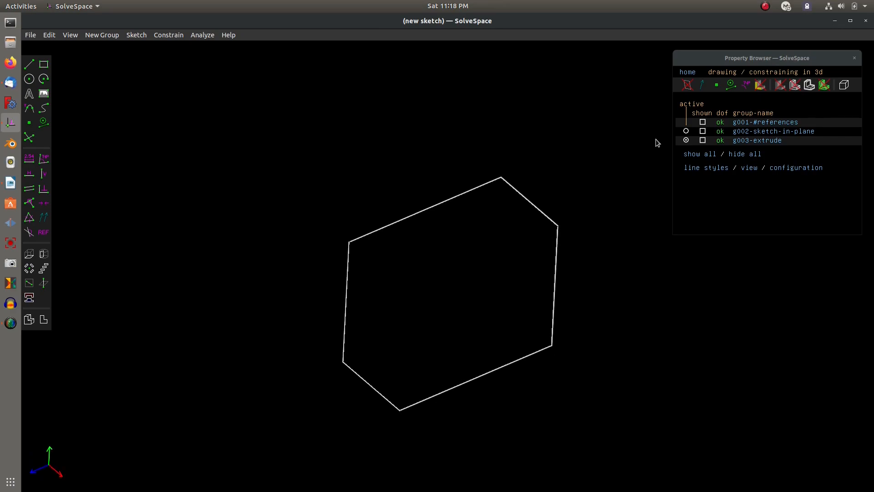
{"action": "left_click", "coordinate": [803, 86]}
{"action": "left_click", "coordinate": [791, 87]}
{"action": "left_click", "coordinate": [792, 85]}
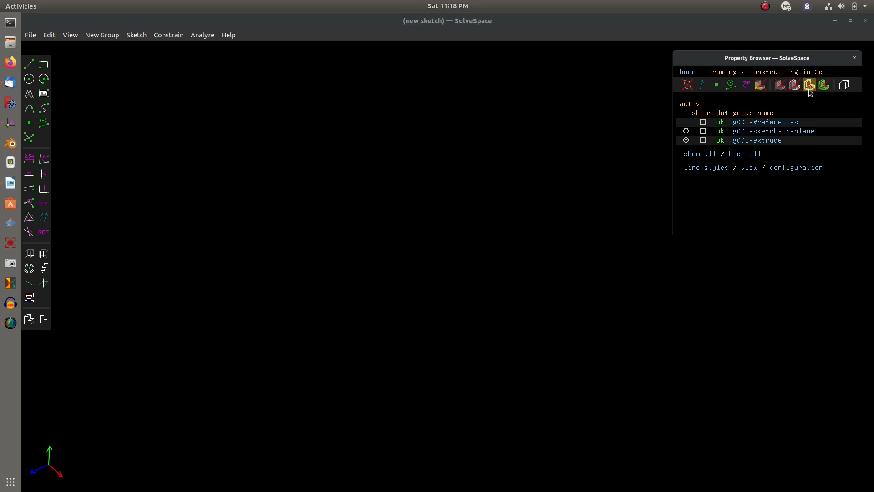
{"action": "left_click", "coordinate": [810, 92]}
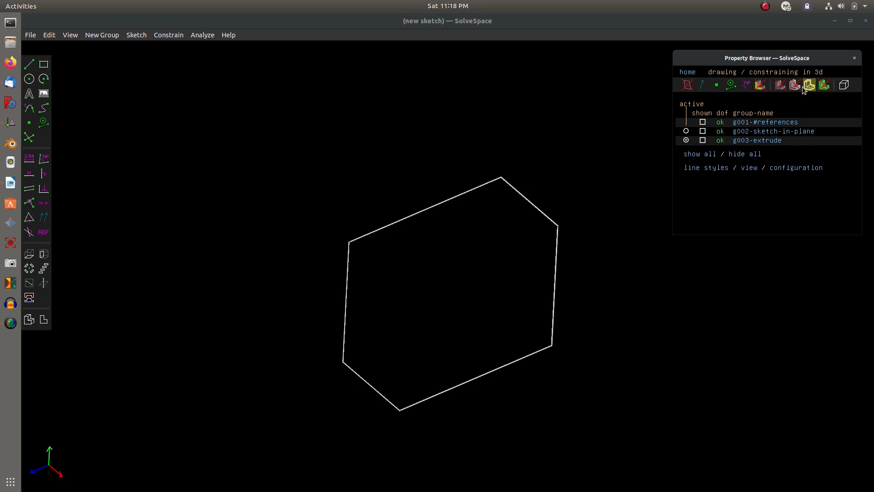
Turn the shaded view back on and show the entities of all groups.
{"action": "left_click", "coordinate": [780, 87]}
{"action": "mouse_move", "coordinate": [541, 287]}
{"action": "middle_mouse_down"}
{"action": "mouse_move", "coordinate": [567, 223]}
{"action": "mouse_move", "coordinate": [572, 277]}
{"action": "middle_mouse_up"}
{"action": "left_click", "coordinate": [696, 154]}
{"action": "mouse_move", "coordinate": [553, 244]}
{"action": "middle_mouse_down"}
{"action": "mouse_move", "coordinate": [537, 259]}
{"action": "mouse_move", "coordinate": [561, 236]}
{"action": "mouse_move", "coordinate": [550, 260]}
{"action": "mouse_move", "coordinate": [517, 230]}
{"action": "mouse_move", "coordinate": [534, 61]}
{"action": "mouse_move", "coordinate": [508, 314]}
{"action": "mouse_move", "coordinate": [487, 298]}
{"action": "mouse_move", "coordinate": [496, 284]}
{"action": "middle_mouse_up"}
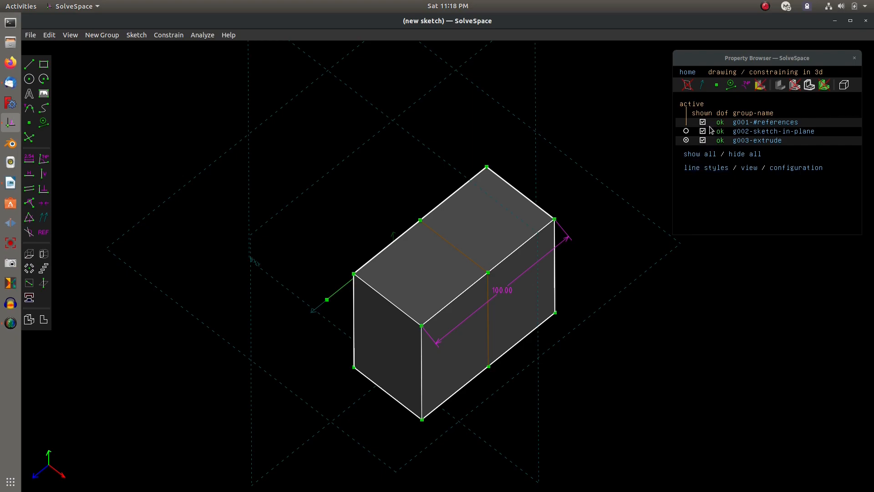
Toggle the triangle mesh on and off, and switch hidden lines to dashed and finally to fully visible.
{"action": "left_click", "coordinate": [824, 86]}
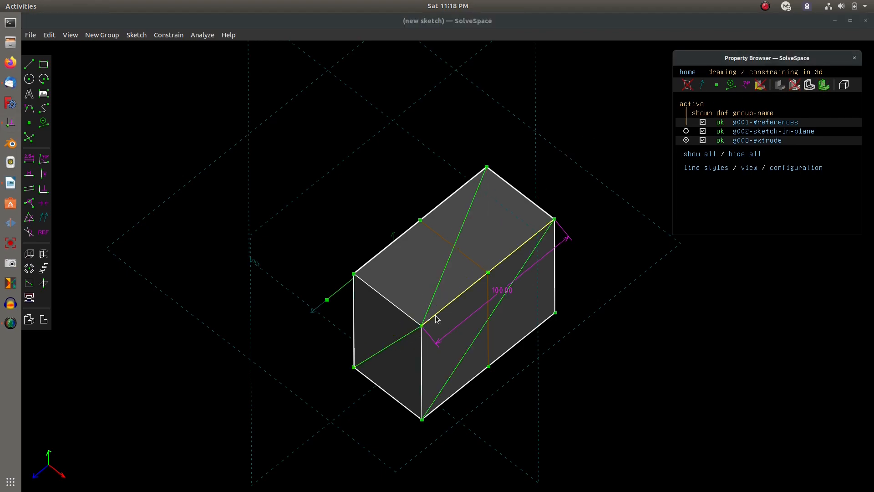
{"action": "left_click", "coordinate": [823, 85]}
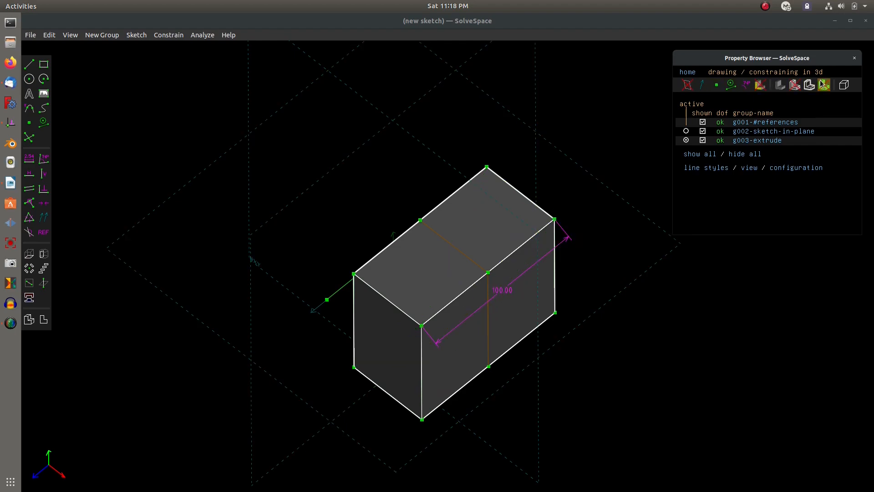
{"action": "left_click", "coordinate": [843, 86]}
{"action": "right_click_drag", "start_coordinate": [576, 289], "coordinate": [611, 213]}
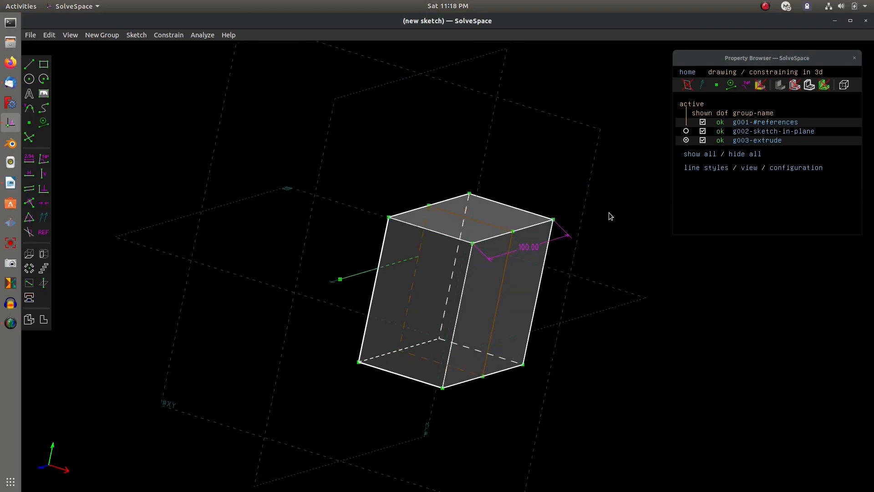
{"action": "middle_click_drag", "start_coordinate": [610, 214], "coordinate": [566, 255]}
{"action": "left_click", "coordinate": [843, 86]}
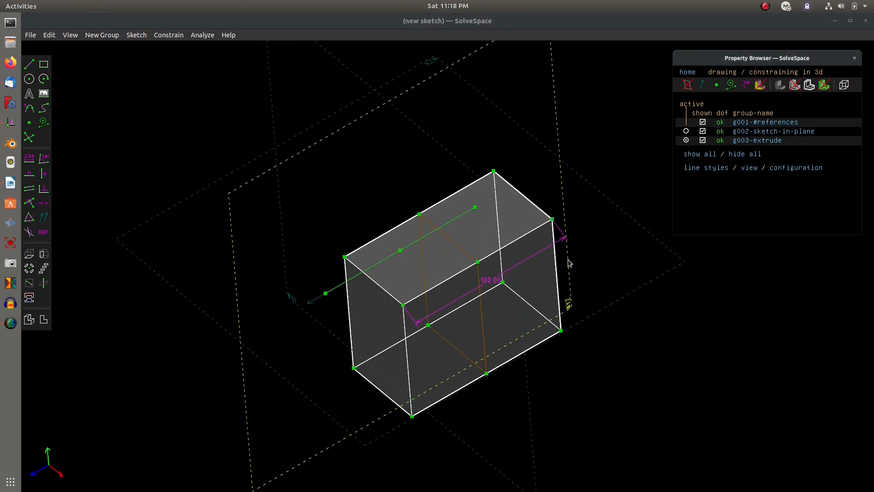
Switch the shaded view off and on while hidden lines are shown, inspect the solid, and clear the workplane selection.
{"action": "left_click", "coordinate": [571, 264]}
{"action": "left_click", "coordinate": [778, 86]}
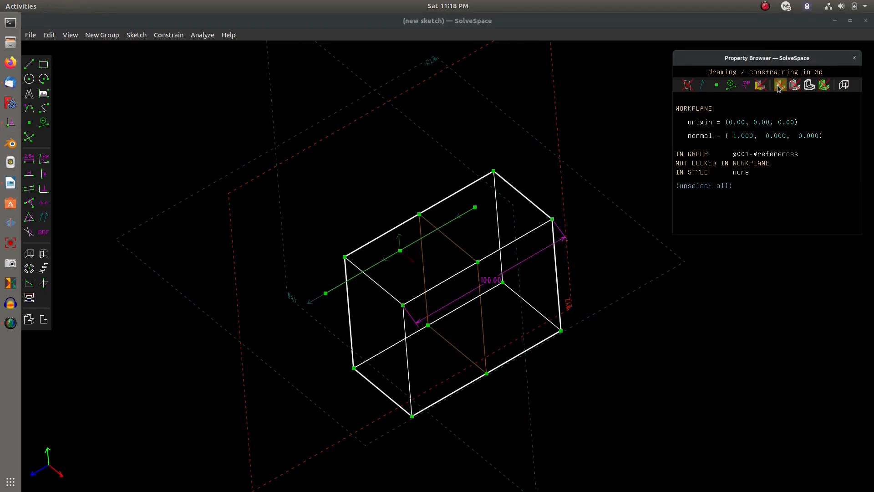
{"action": "left_click", "coordinate": [779, 87]}
{"action": "middle_click_drag", "start_coordinate": [435, 212], "coordinate": [582, 163]}
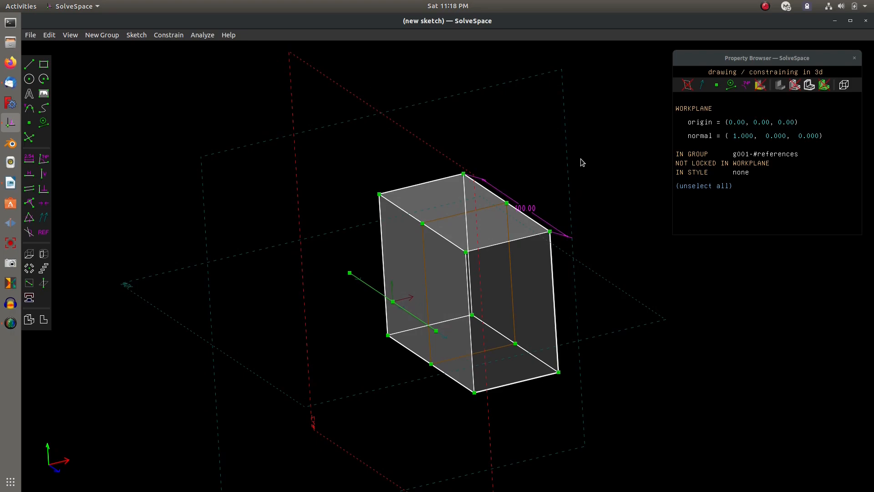
{"action": "left_click", "coordinate": [583, 162]}
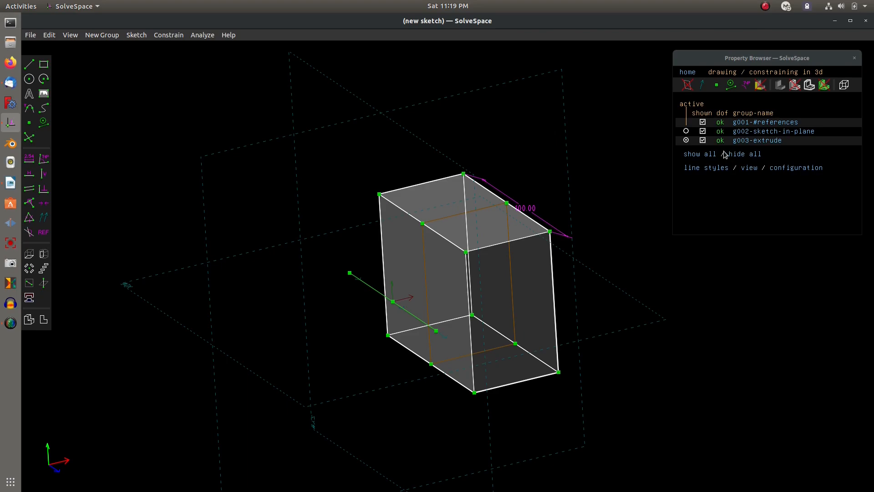
Hide the entities of the g002-sketch-in-plane and g003-extrude groups and select the origin point.
{"action": "left_click", "coordinate": [702, 131]}
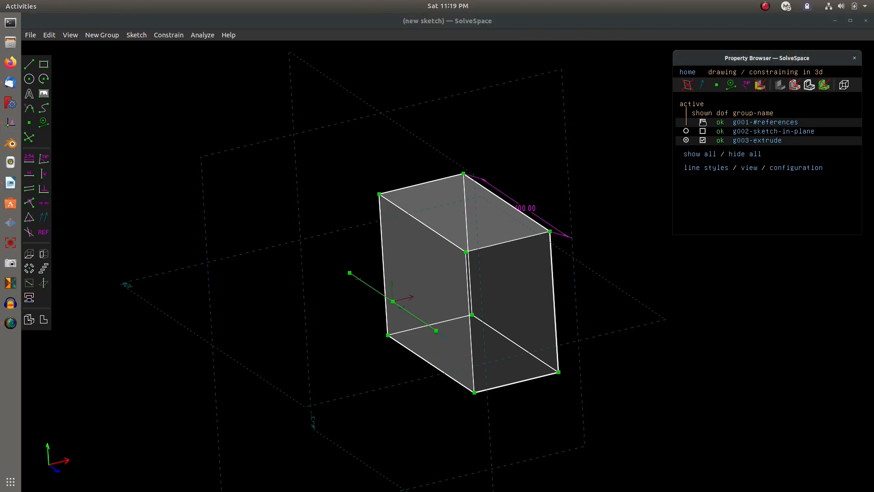
{"action": "left_click", "coordinate": [702, 140]}
{"action": "middle_click_drag", "start_coordinate": [458, 237], "coordinate": [438, 242]}
{"action": "scroll", "coordinate": [354, 281], "scroll_direction": "down", "scroll_amount": 2}
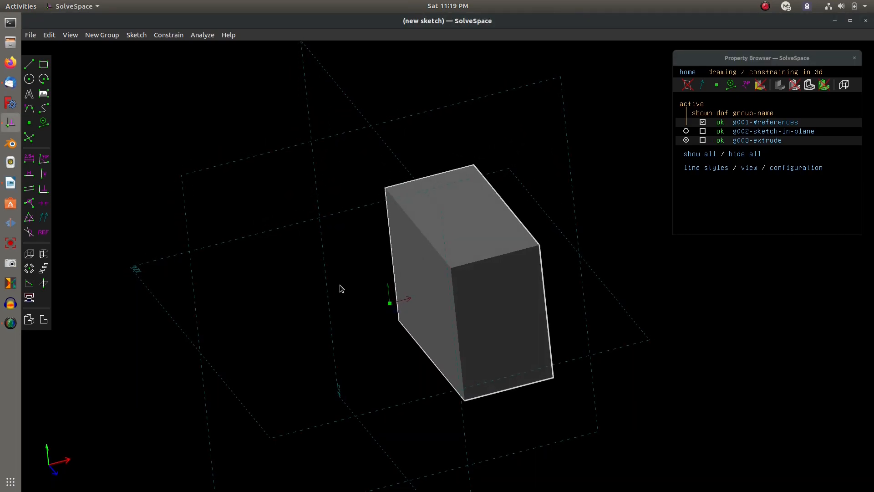
{"action": "scroll", "coordinate": [392, 304], "scroll_direction": "up", "scroll_amount": 3}
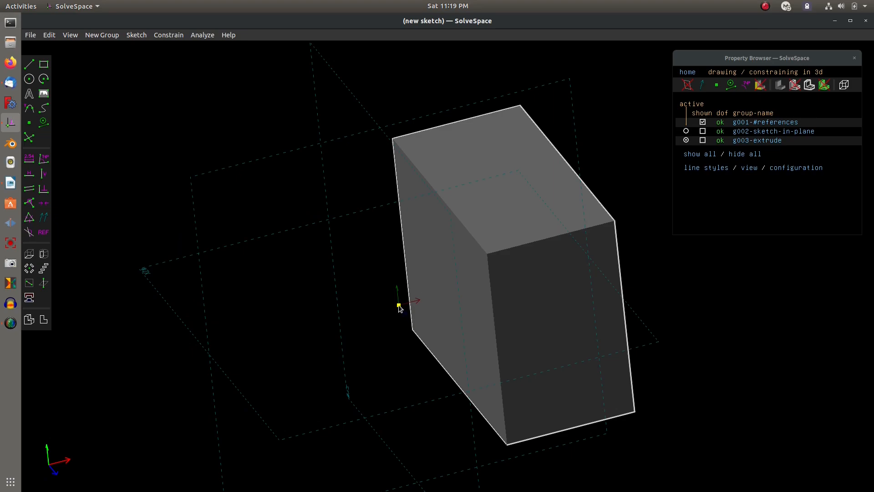
{"action": "left_click", "coordinate": [398, 306]}
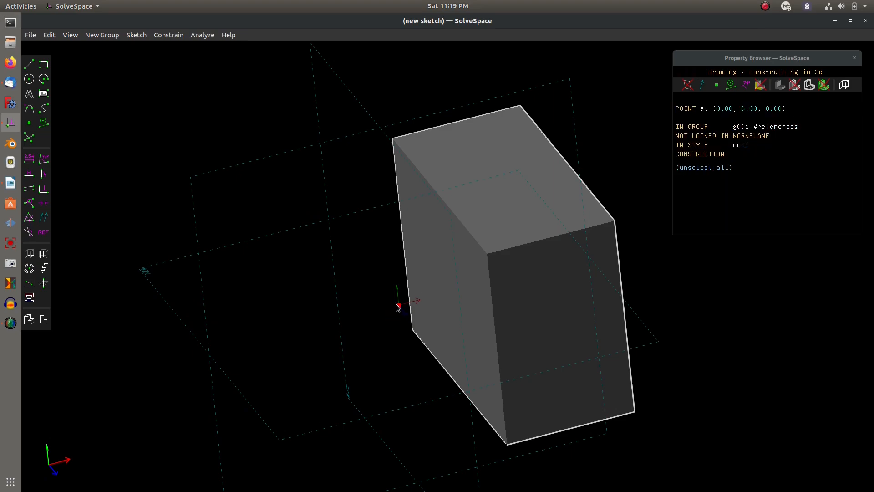
Add the vertical Y-axis normal to the origin-point selection and create a step-rotating group of the extruded solid about it.
{"action": "left_click", "coordinate": [397, 293]}
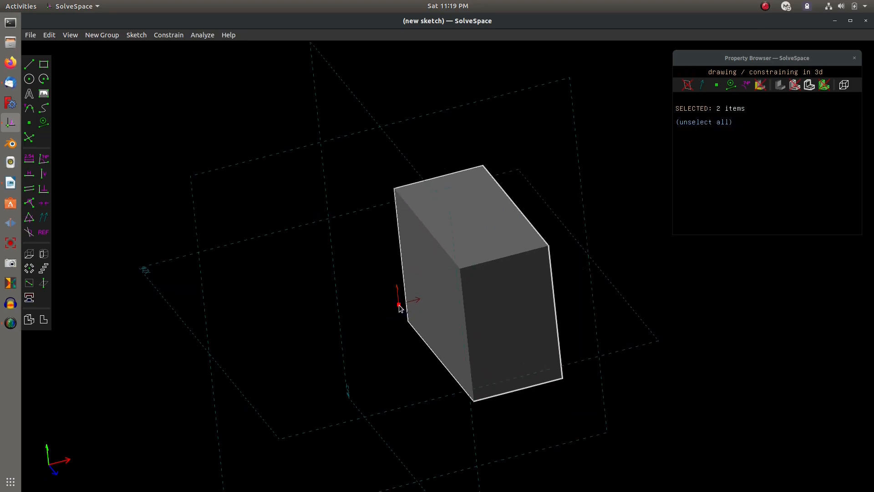
{"action": "scroll", "coordinate": [399, 305], "scroll_direction": "up", "scroll_amount": 8}
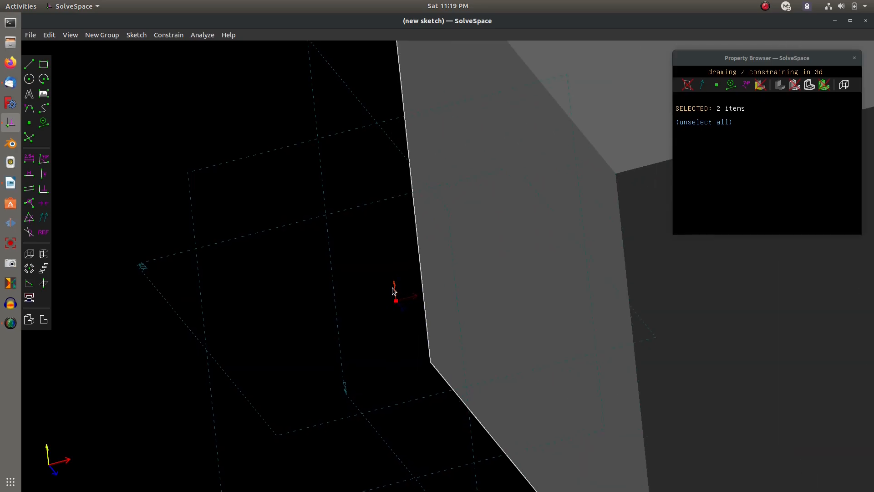
{"action": "scroll", "coordinate": [395, 293], "scroll_direction": "down", "scroll_amount": 6}
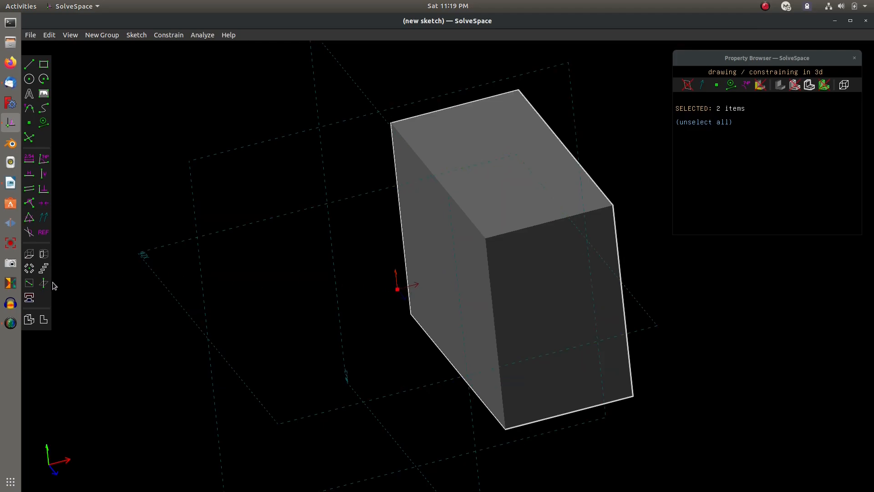
{"action": "left_click", "coordinate": [29, 269]}
{"action": "scroll", "coordinate": [390, 265], "scroll_direction": "down", "scroll_amount": 2}
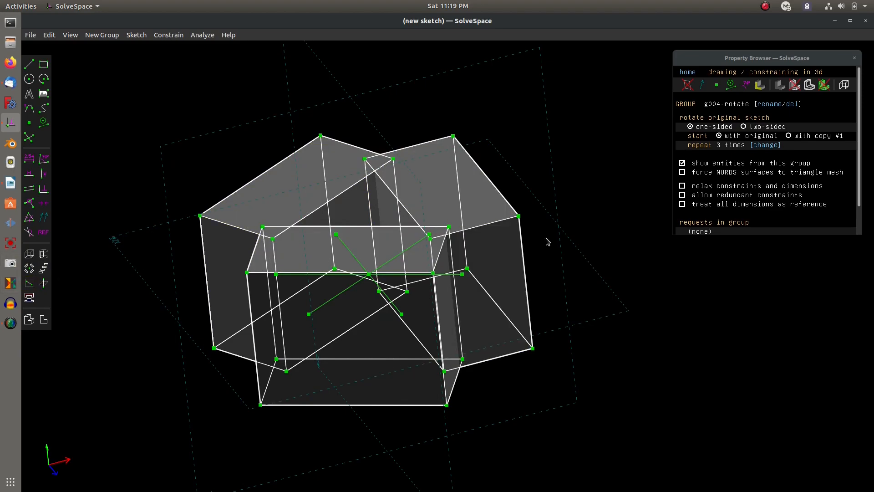
Try the two-sided option on the rotate group, return it to one-sided, and set the repeat count to 2.
{"action": "left_click", "coordinate": [743, 127]}
{"action": "left_click", "coordinate": [710, 127]}
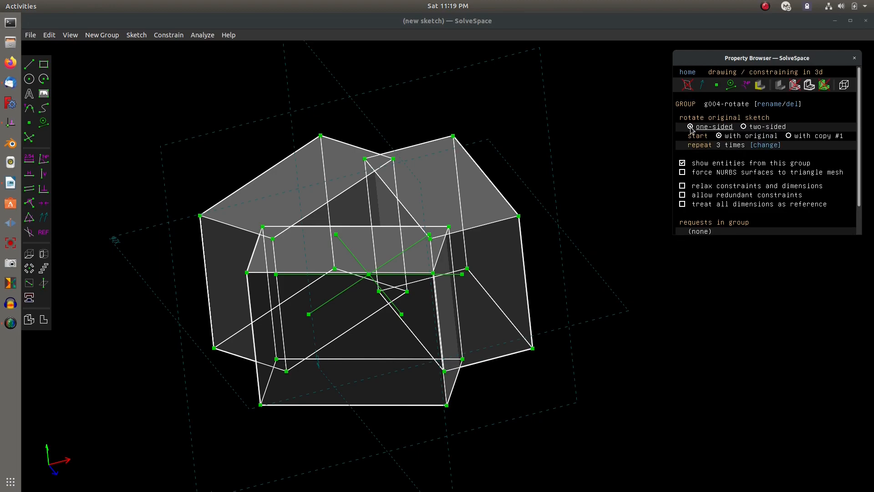
{"action": "left_click", "coordinate": [751, 145]}
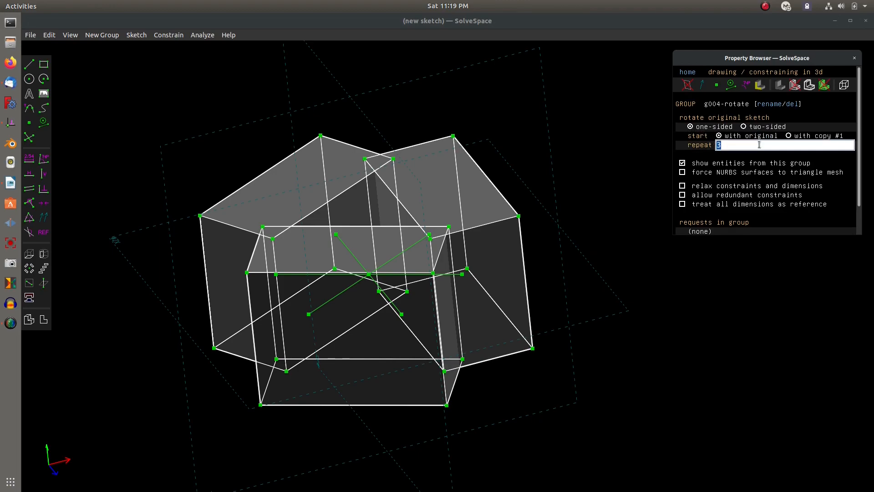
{"action": "type", "text": "2"}
{"action": "key", "text": "Return"}
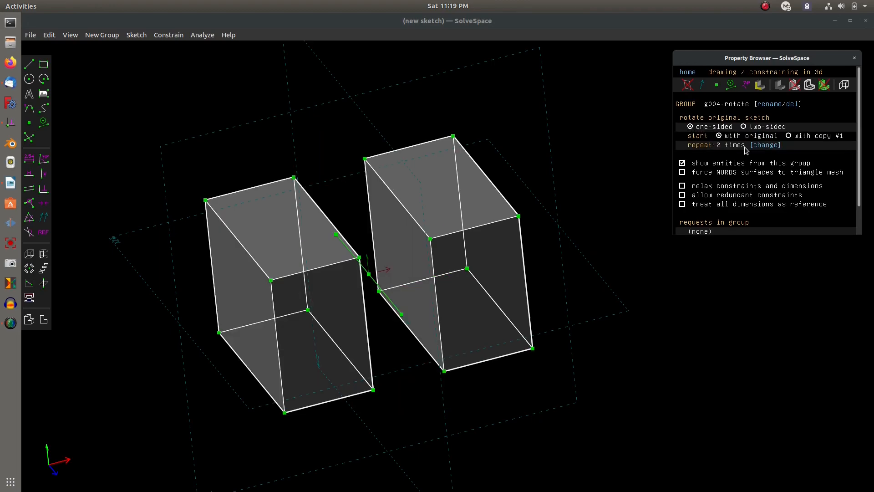
Examine the two rotated solids from several angles and review the rotate group's requests and constraints.
{"action": "middle_click_drag", "start_coordinate": [551, 204], "coordinate": [534, 255]}
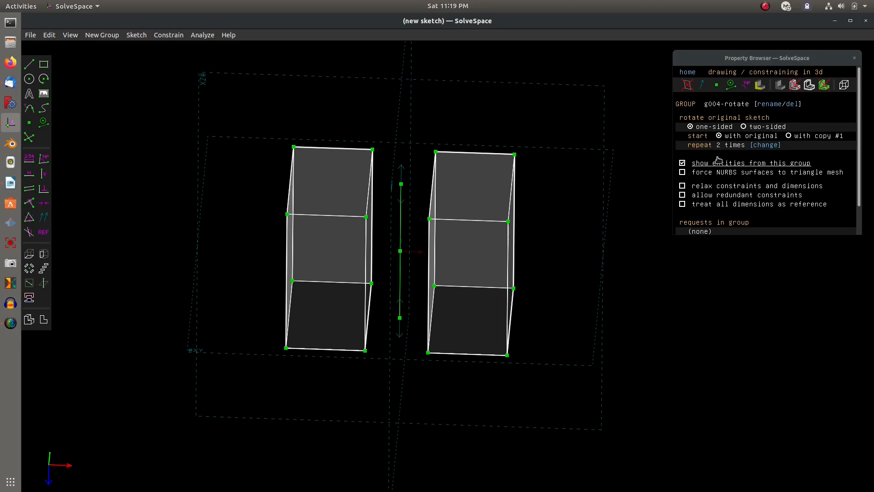
{"action": "scroll", "coordinate": [717, 161], "scroll_direction": "down", "scroll_amount": 2}
{"action": "middle_click_drag", "start_coordinate": [534, 215], "coordinate": [477, 210]}
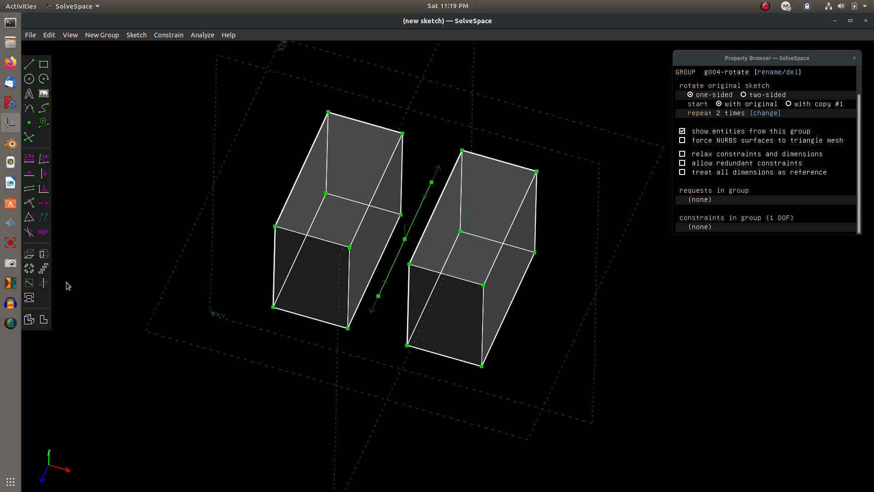
{"action": "scroll", "coordinate": [121, 232], "scroll_direction": "down", "scroll_amount": 2}
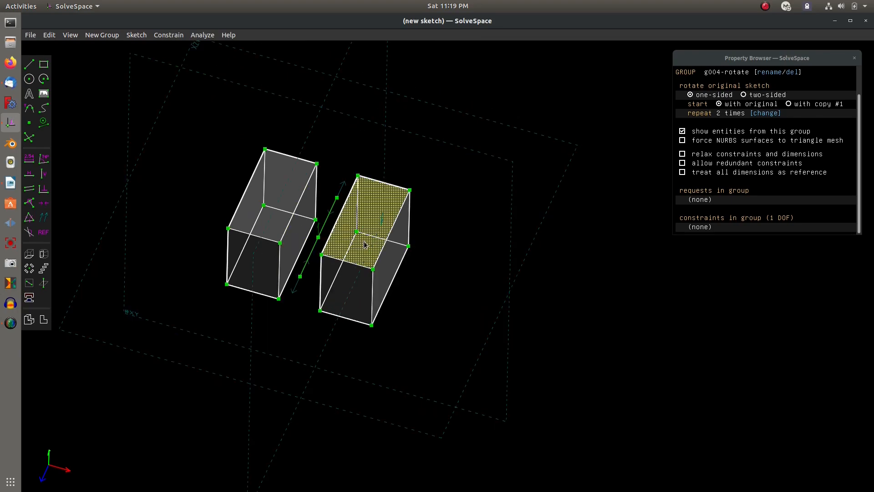
{"action": "scroll", "coordinate": [364, 242], "scroll_direction": "up", "scroll_amount": 3}
{"action": "scroll", "coordinate": [296, 239], "scroll_direction": "down", "scroll_amount": 2}
{"action": "scroll", "coordinate": [127, 190], "scroll_direction": "up", "scroll_amount": 1}
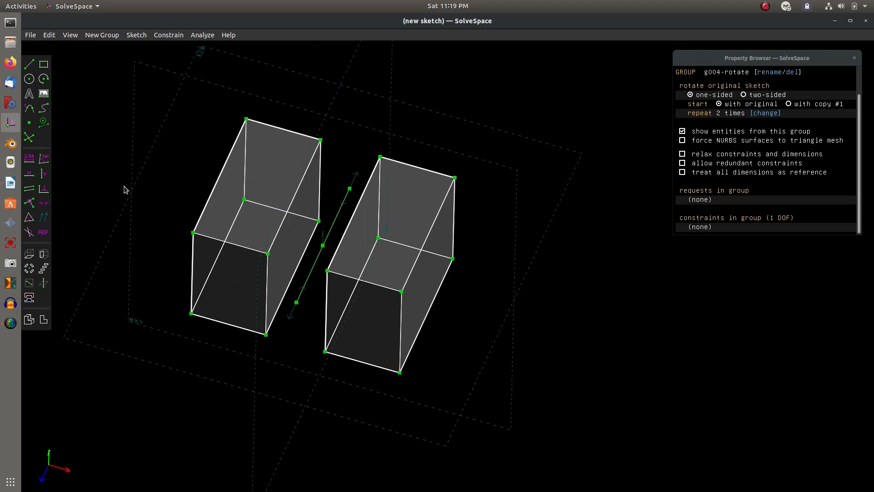